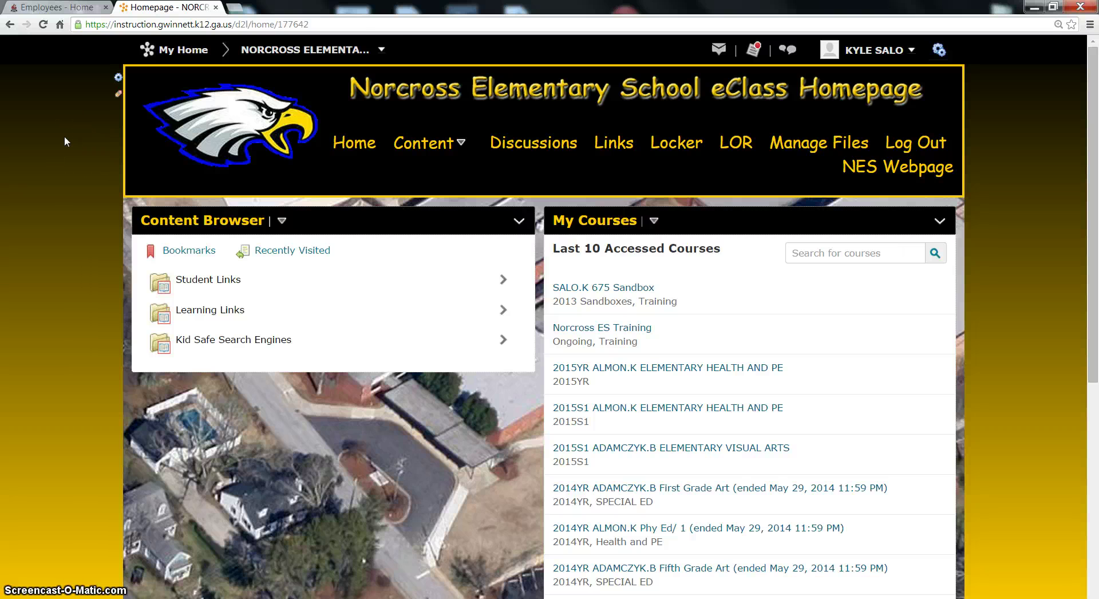
# Open the course selector and search for courses by a teacher's last name.
pyautogui.click(381, 54)
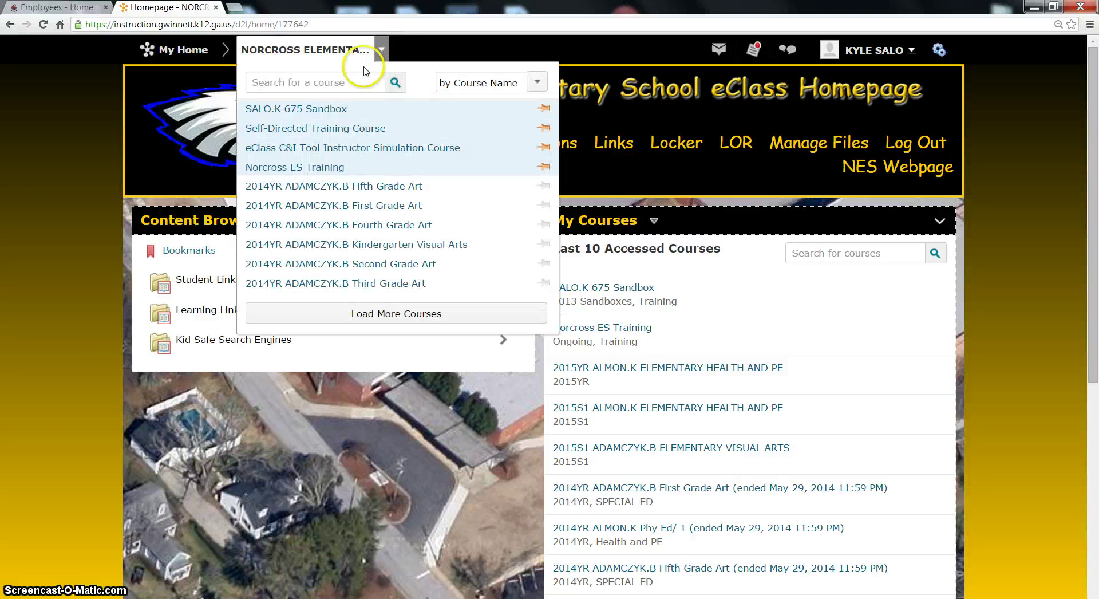
pyautogui.click(345, 78)
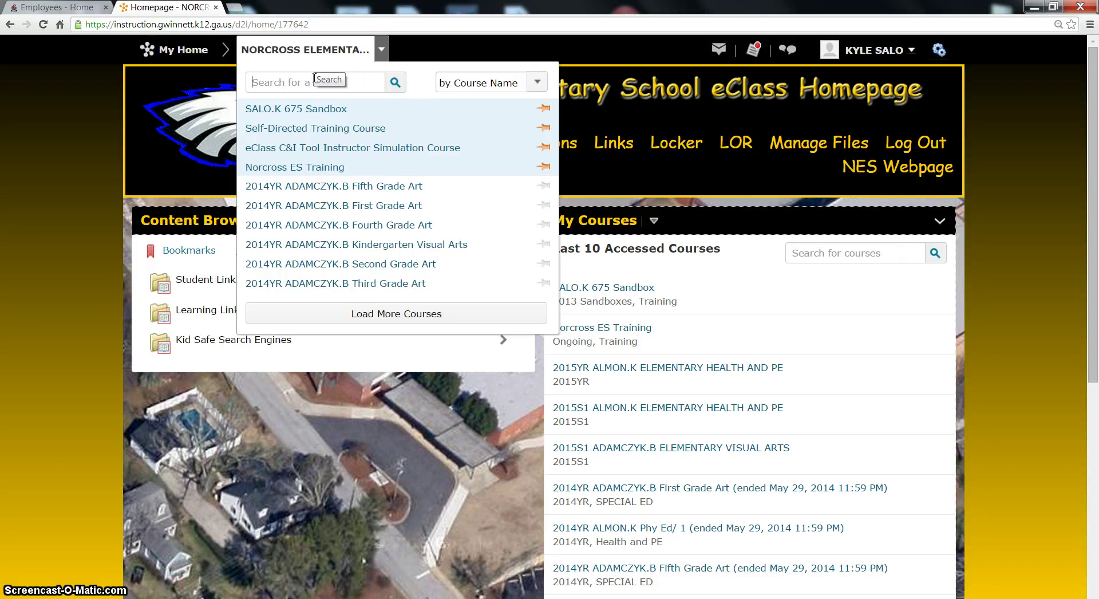
pyautogui.write('almon')
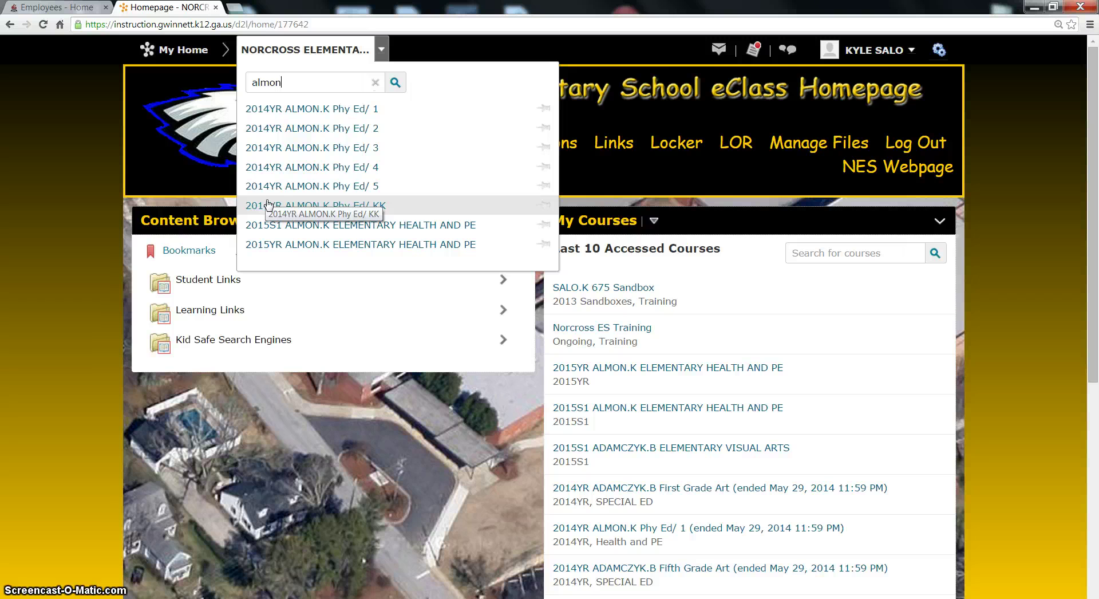
pyautogui.click(261, 232)
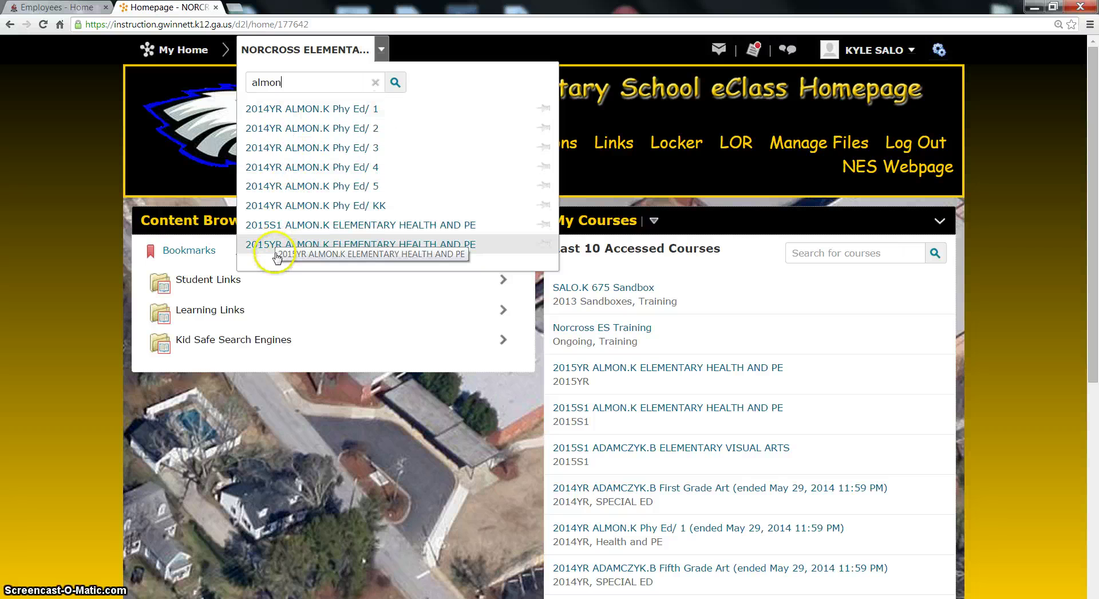
# Search the course selector for a different teacher's last name and examine that teacher's 2014YR and 2015S1 courses.
pyautogui.click(375, 83)
pyautogui.click(340, 84)
pyautogui.write('a')
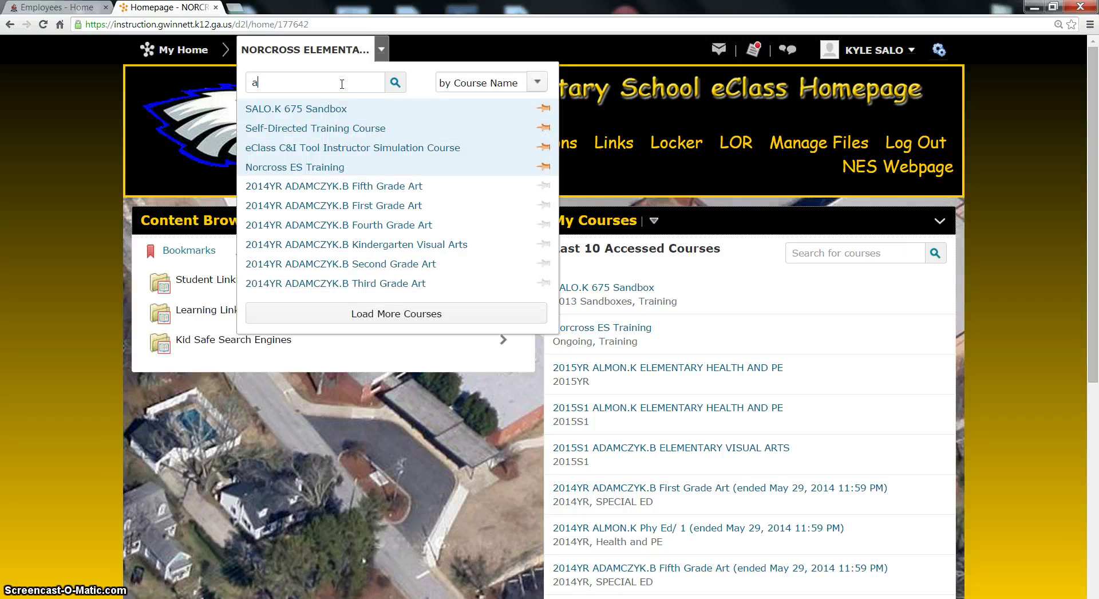
pyautogui.write('nderson')
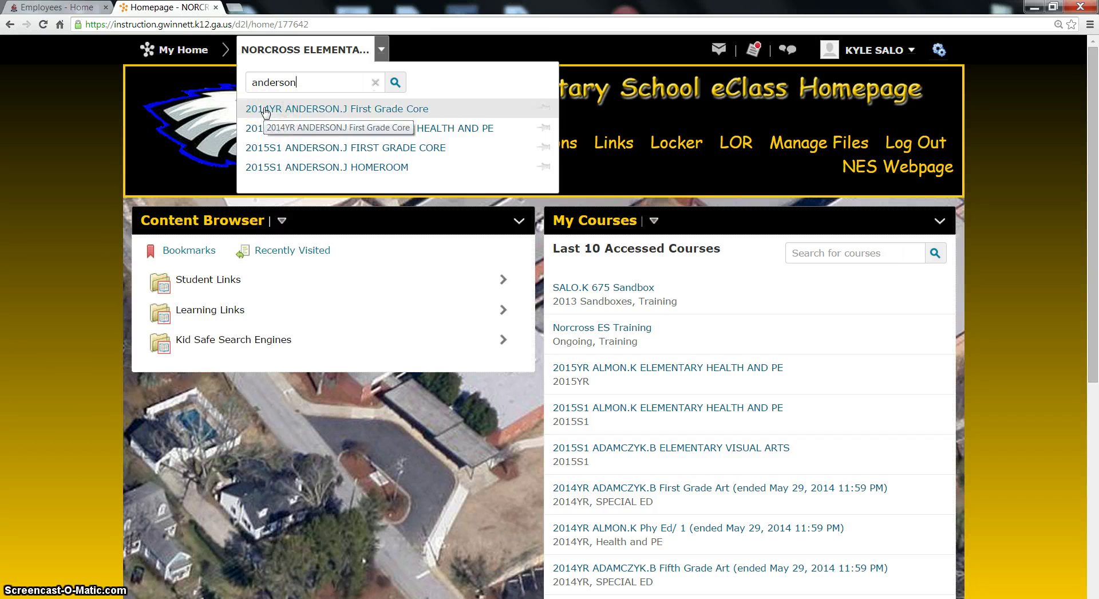
pyautogui.click(255, 133)
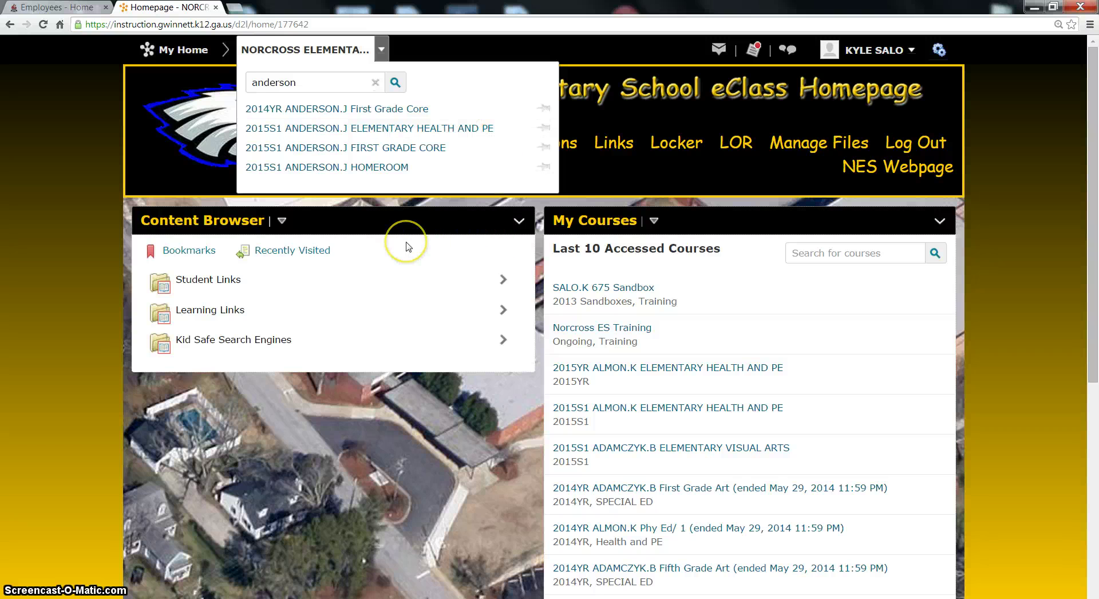
pyautogui.click(252, 153)
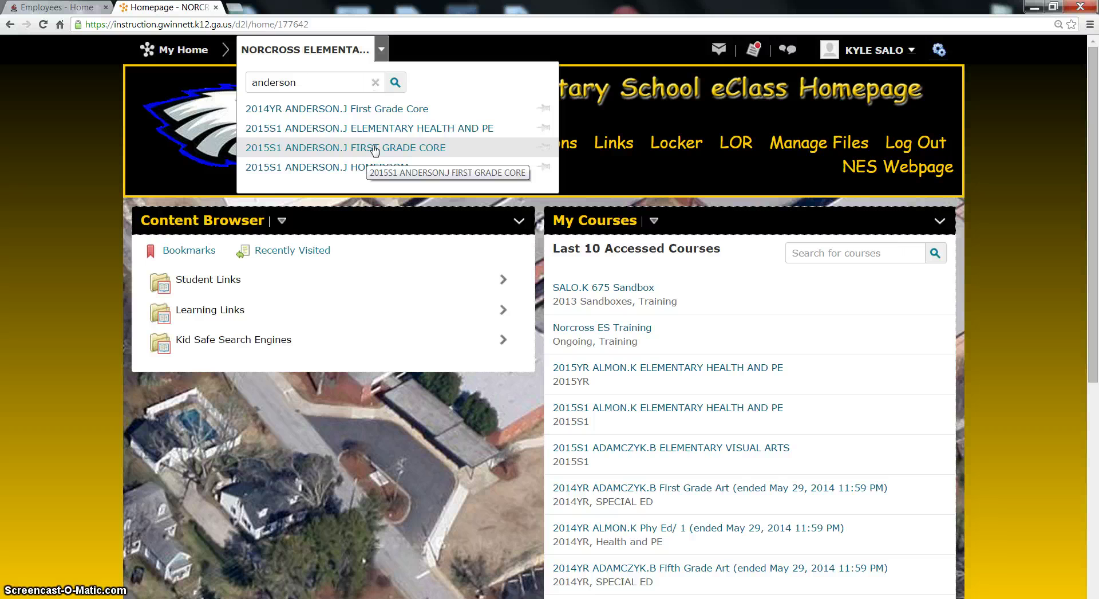
pyautogui.click(294, 147)
pyautogui.click(386, 148)
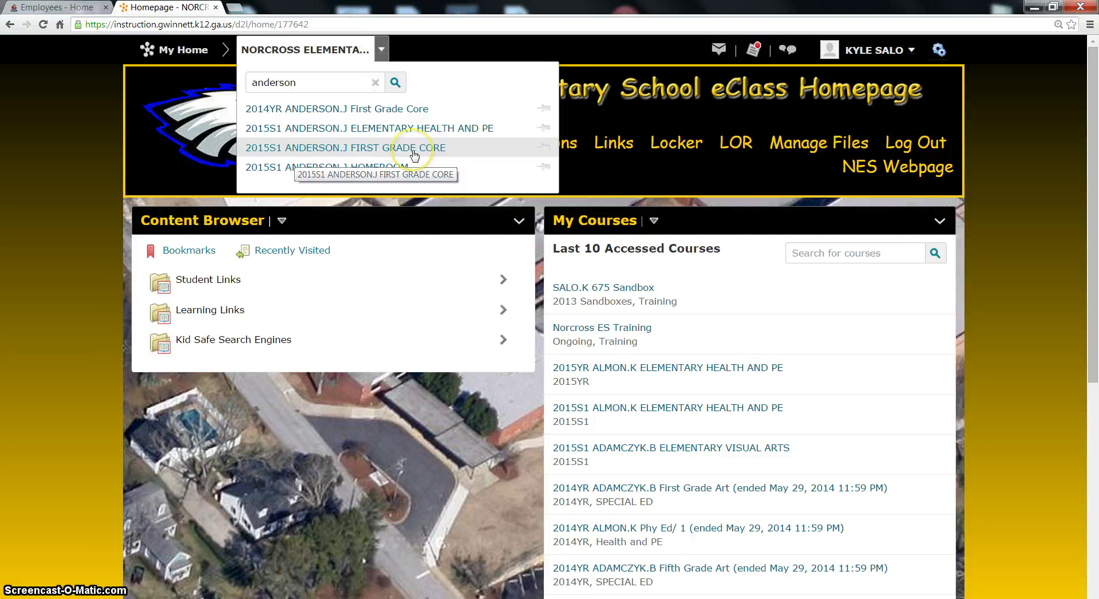
# Clear the course search and open the 675 Sandbox course.
pyautogui.click(375, 84)
pyautogui.click(330, 114)
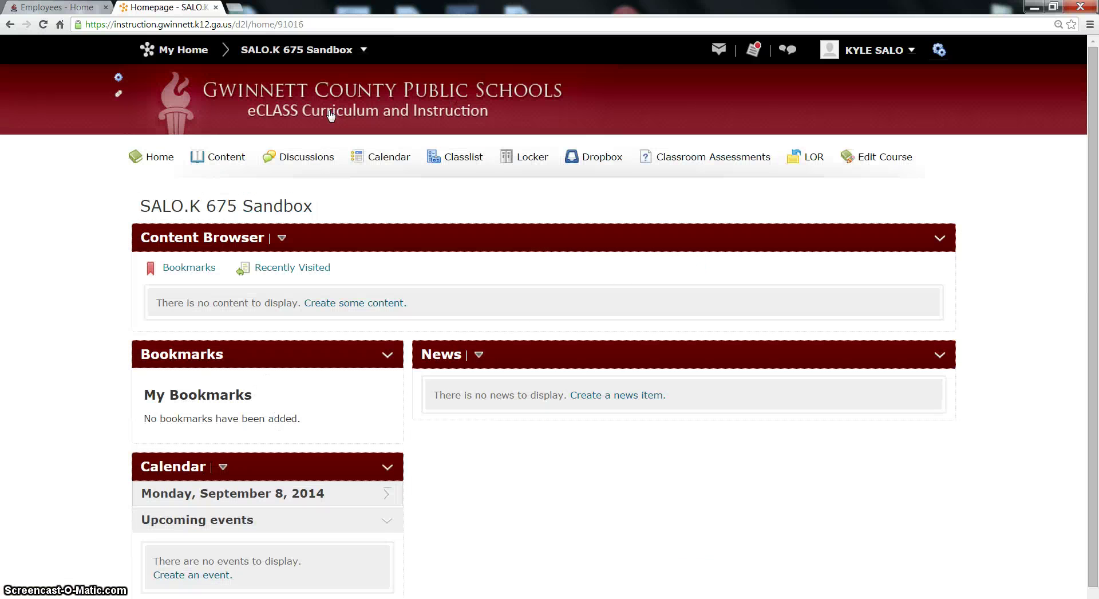
pyautogui.click(321, 50)
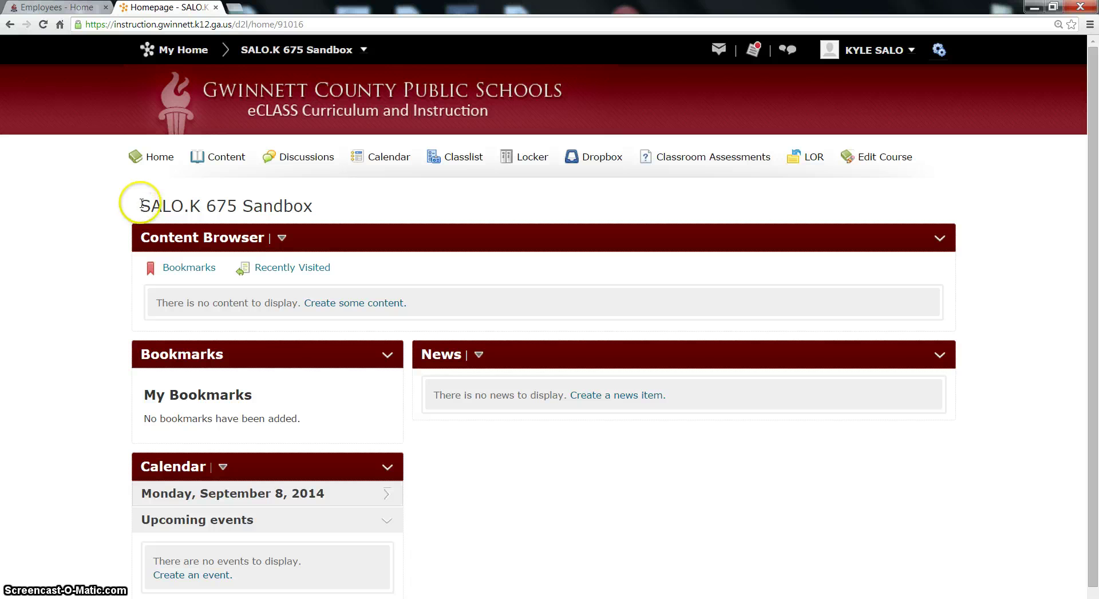
pyautogui.moveTo(139, 209); pyautogui.dragTo(333, 206)
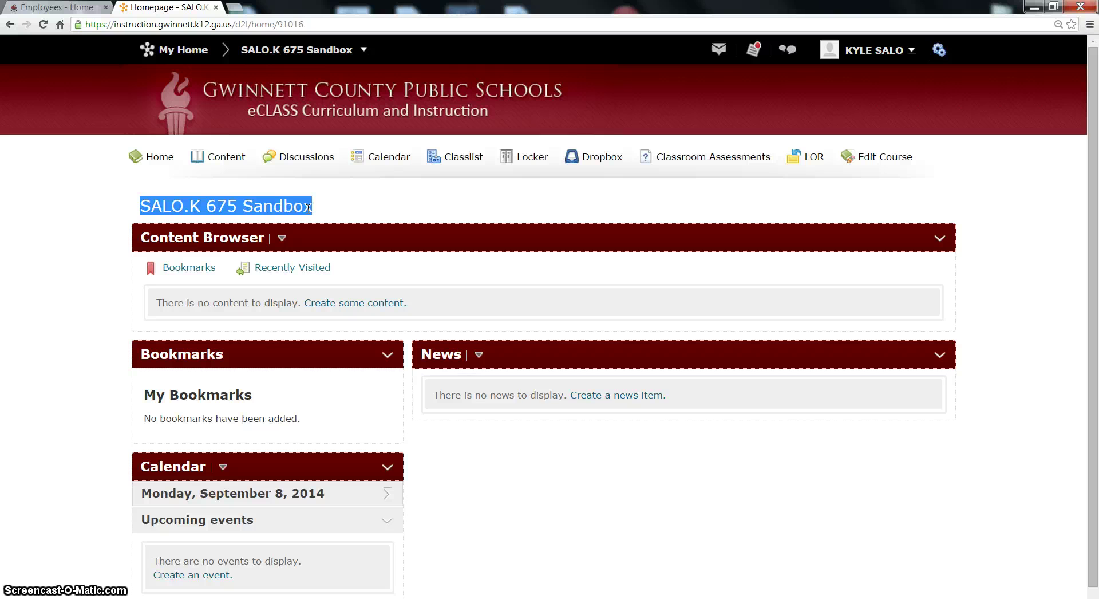
pyautogui.click(359, 213)
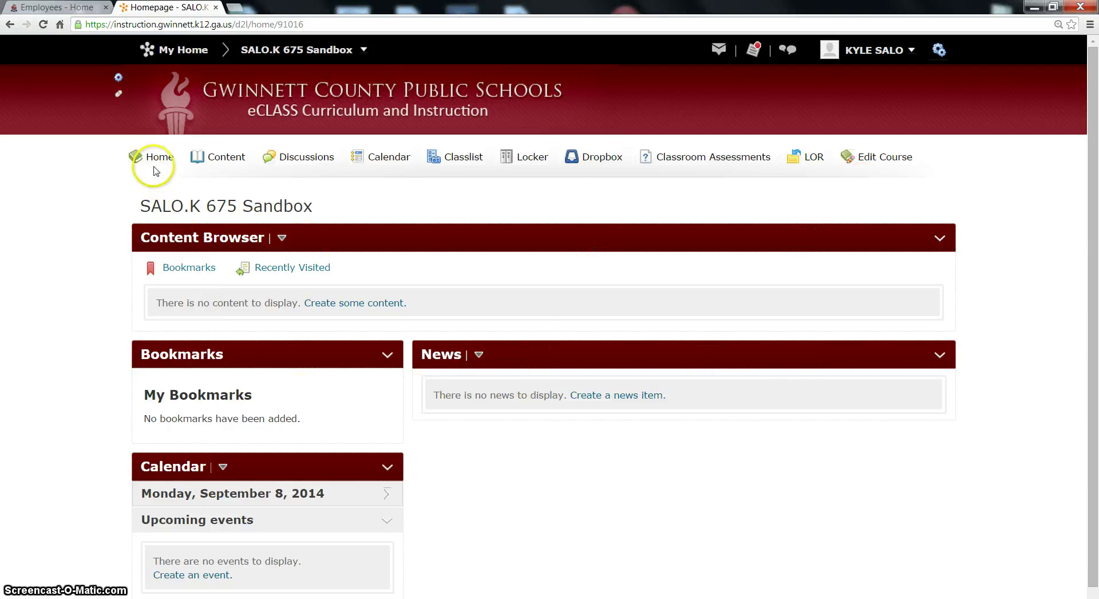
# Open the Homepages management page for the sandbox course through its course editing options.
pyautogui.click(873, 159)
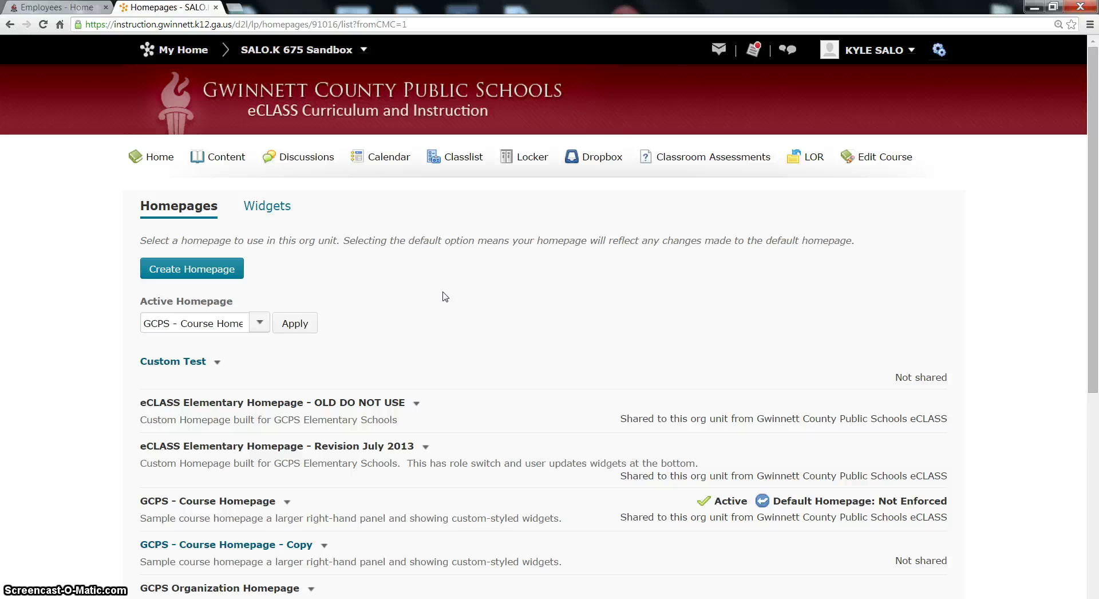
pyautogui.scroll(-4, 446, 296)
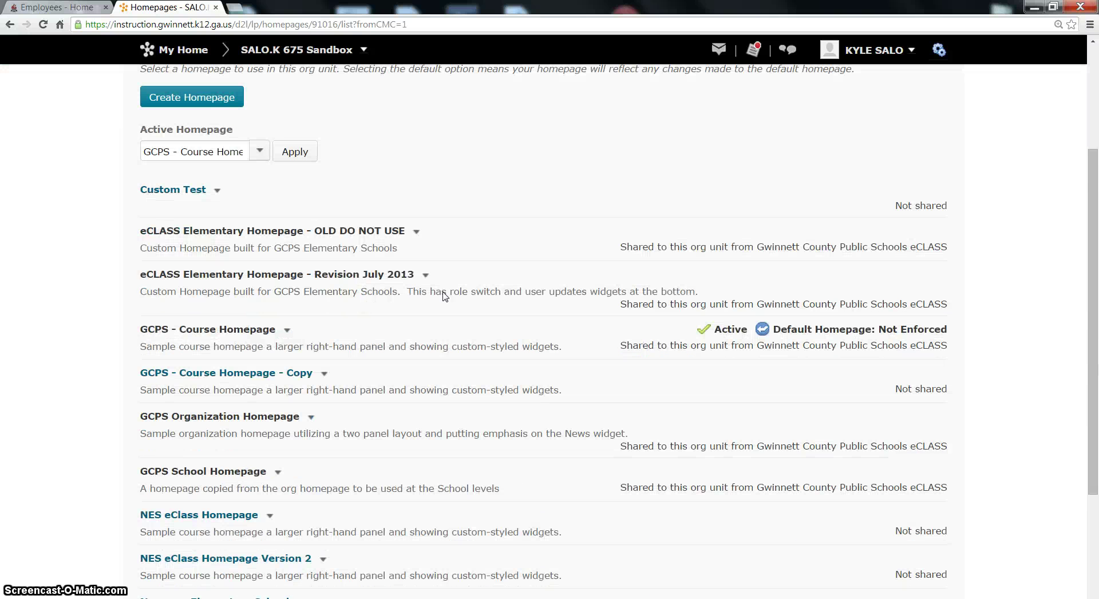
pyautogui.scroll(3, 444, 297)
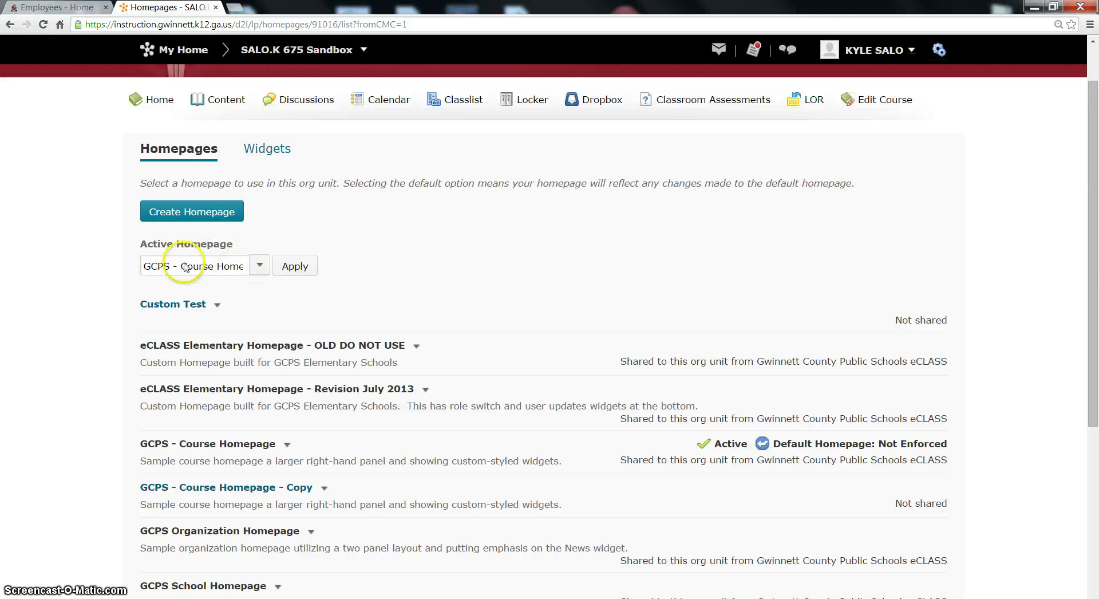
# Examine the choices for the active homepage and the list of homepages available to the course.
pyautogui.click(258, 267)
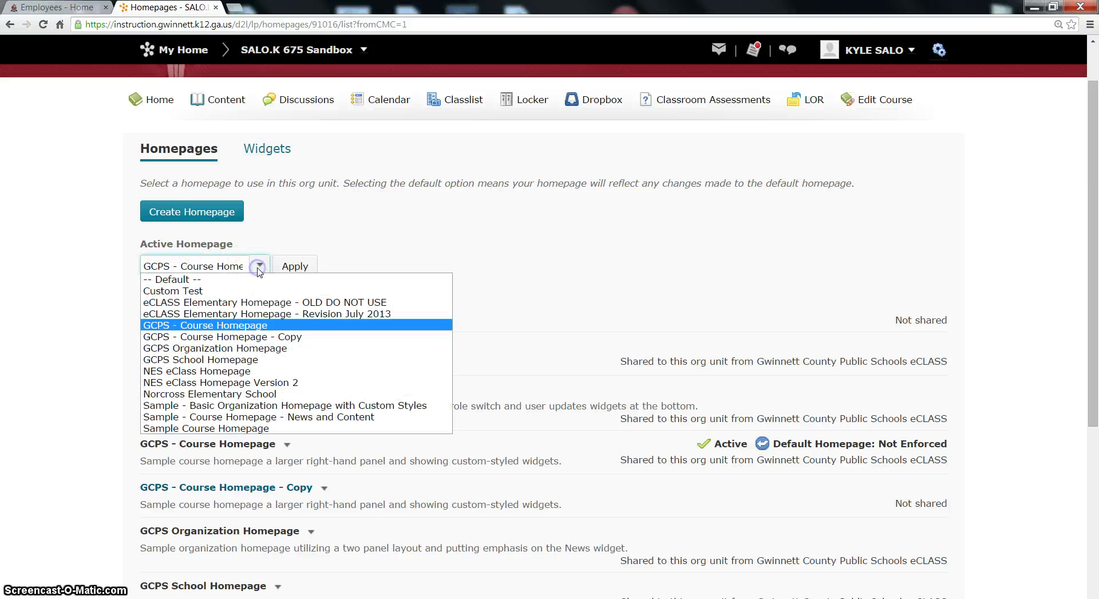
pyautogui.click(340, 260)
pyautogui.click(259, 267)
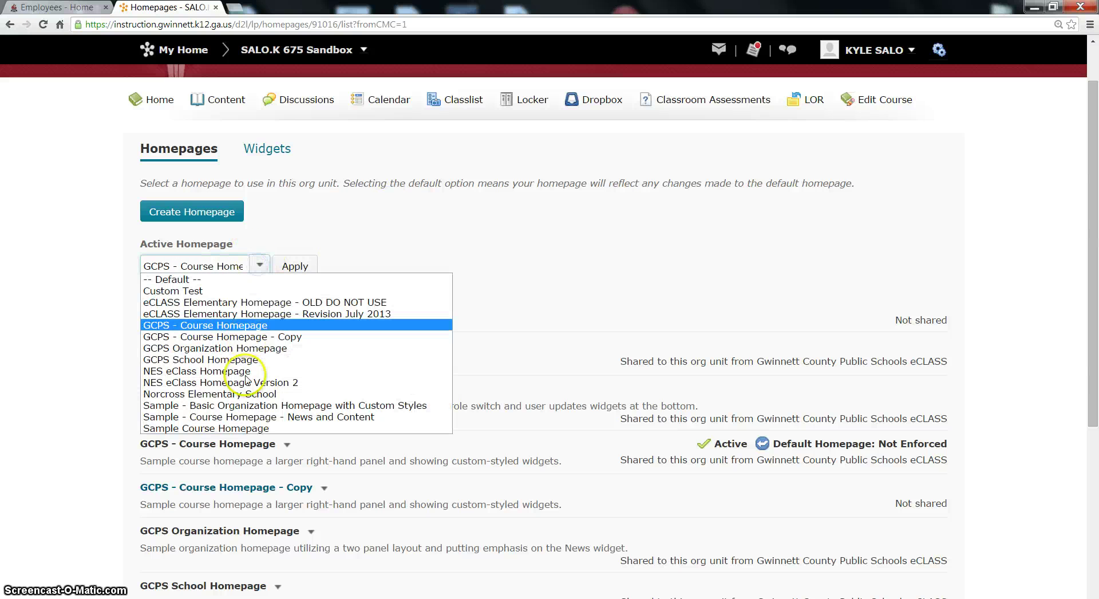
pyautogui.click(412, 204)
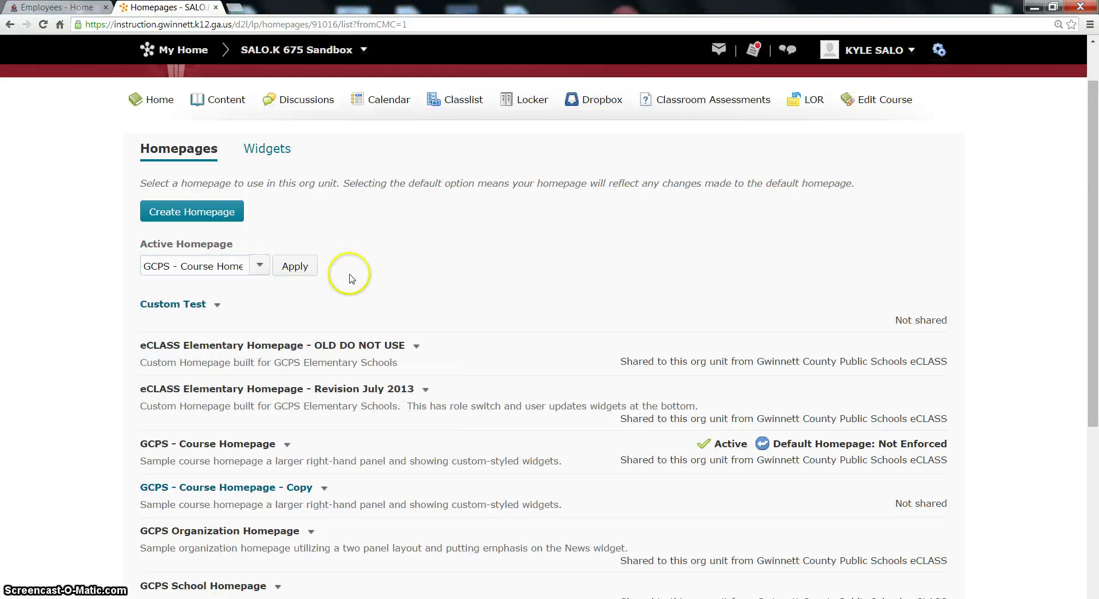
pyautogui.scroll(-3, 364, 291)
pyautogui.scroll(-1, 364, 292)
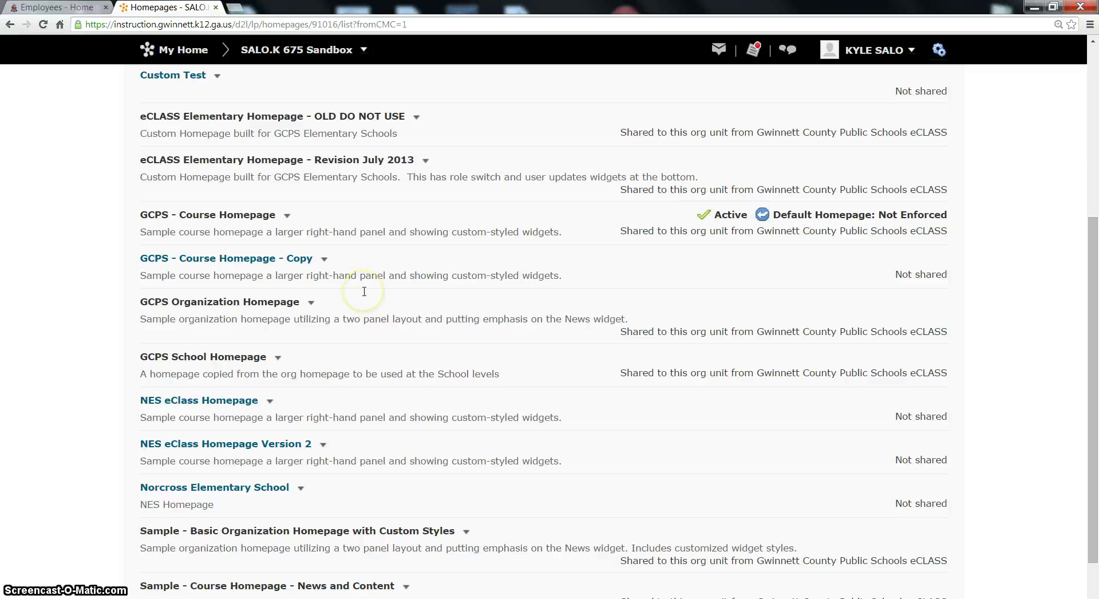
pyautogui.scroll(2, 364, 293)
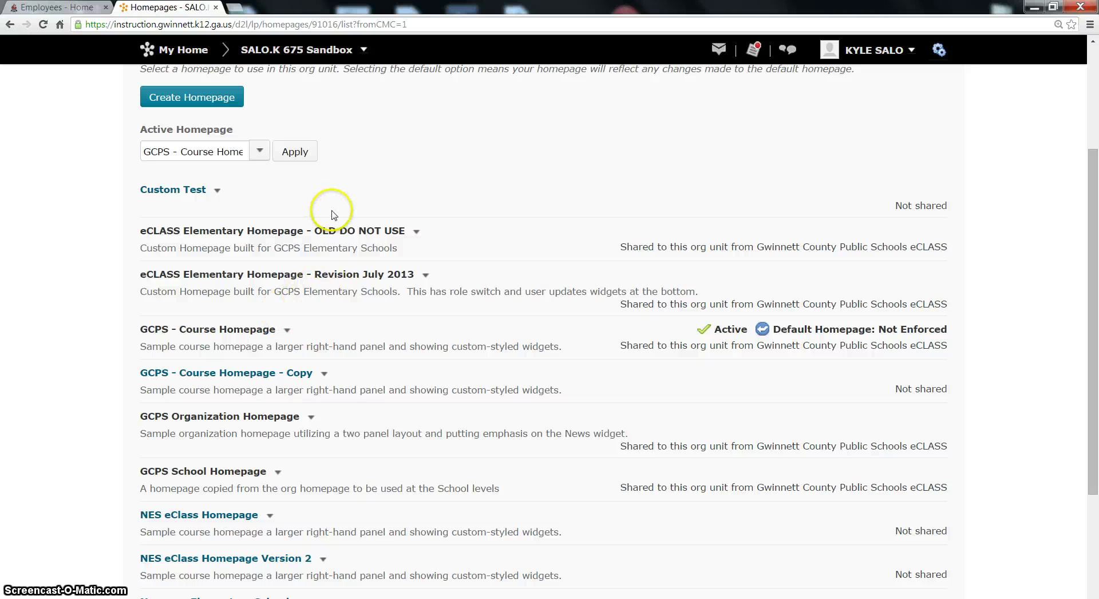
# Start a new homepage and name it with the teacher's title and surname in possessive form followed by "Page".
pyautogui.scroll(3, 307, 115)
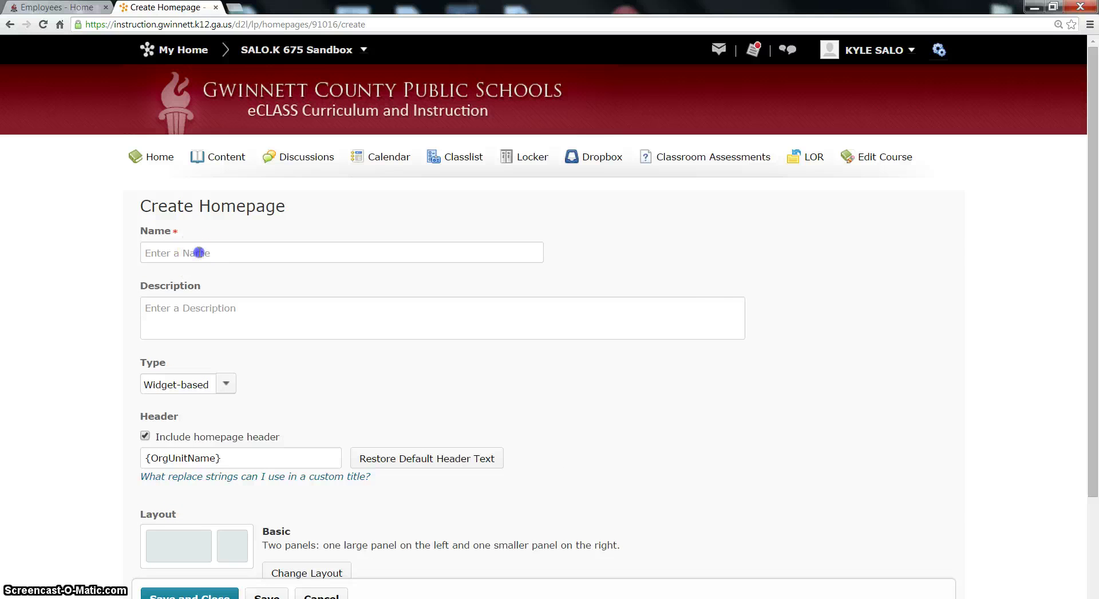
pyautogui.click(198, 252)
pyautogui.write('M')
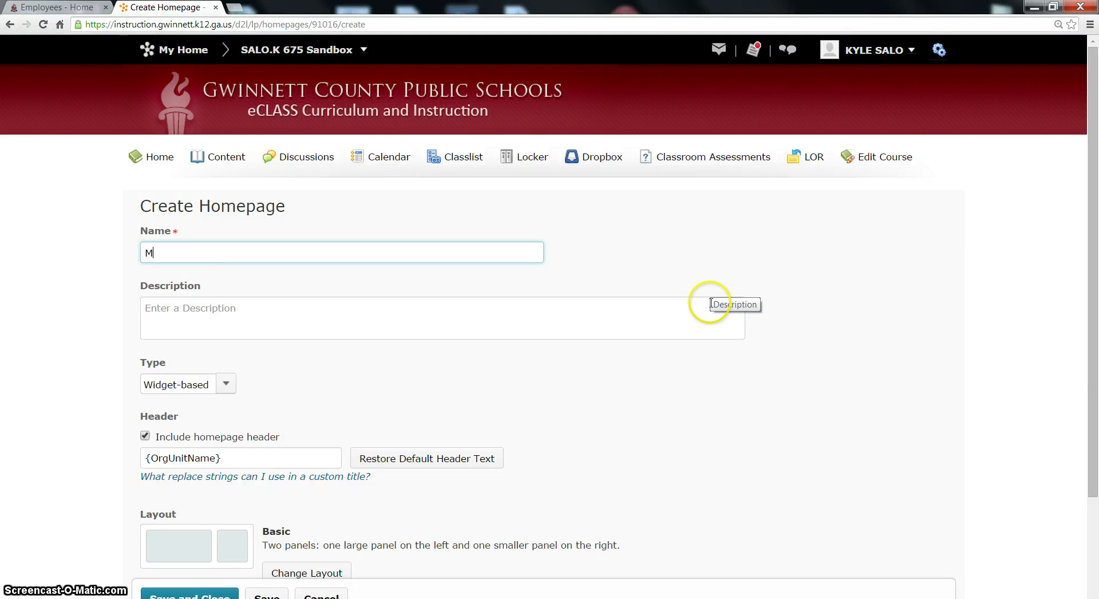
pyautogui.write("r. Salo's Page")
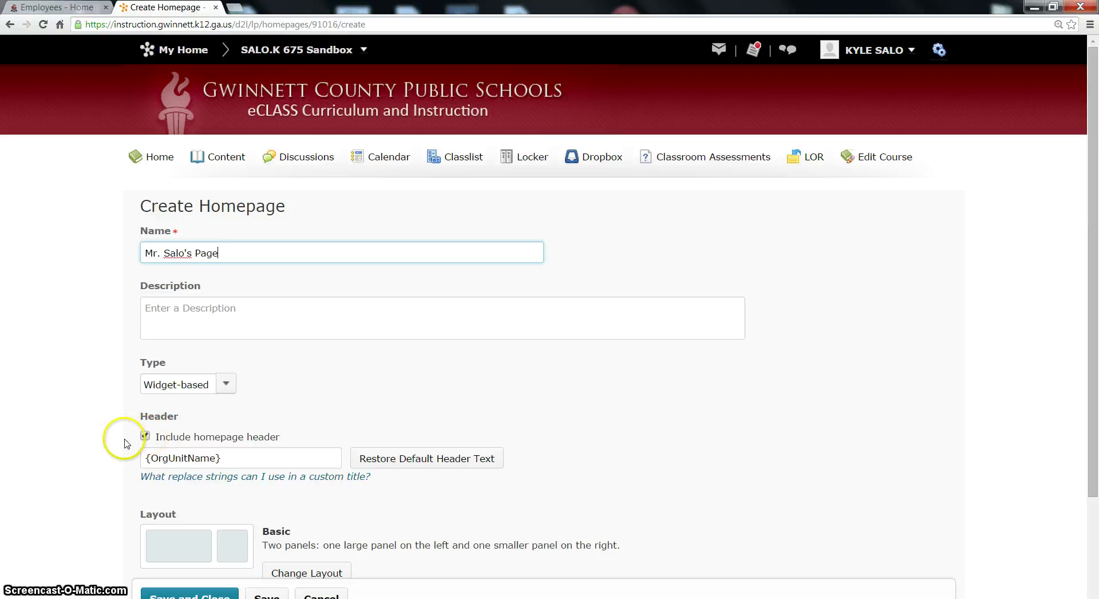
# Change the new homepage's layout to Large Middle Panel, with five panels including header and footer.
pyautogui.scroll(-2, 60, 440)
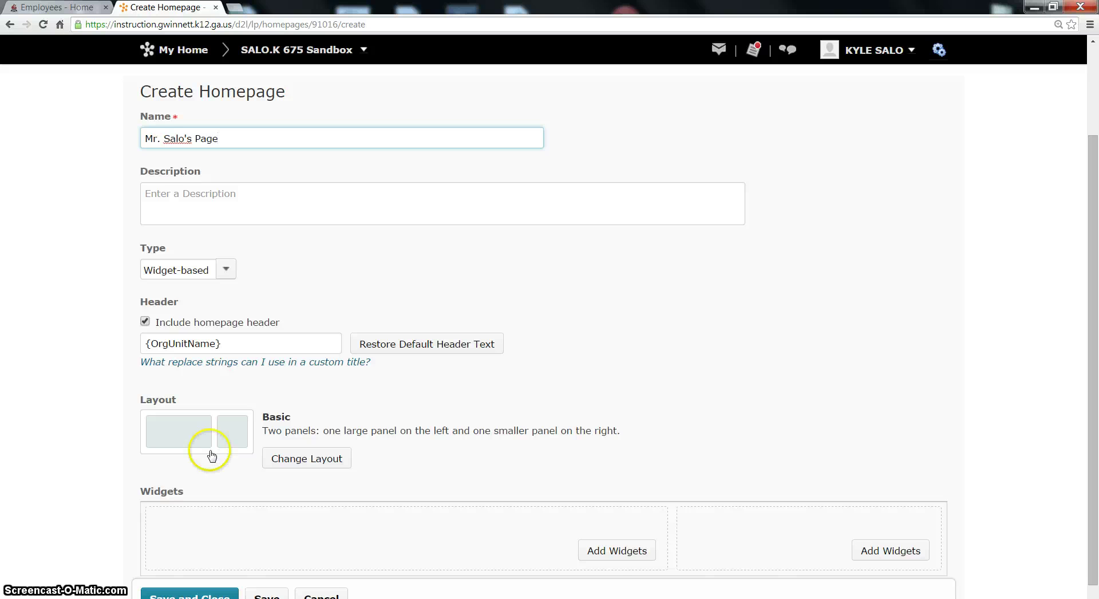
pyautogui.click(309, 462)
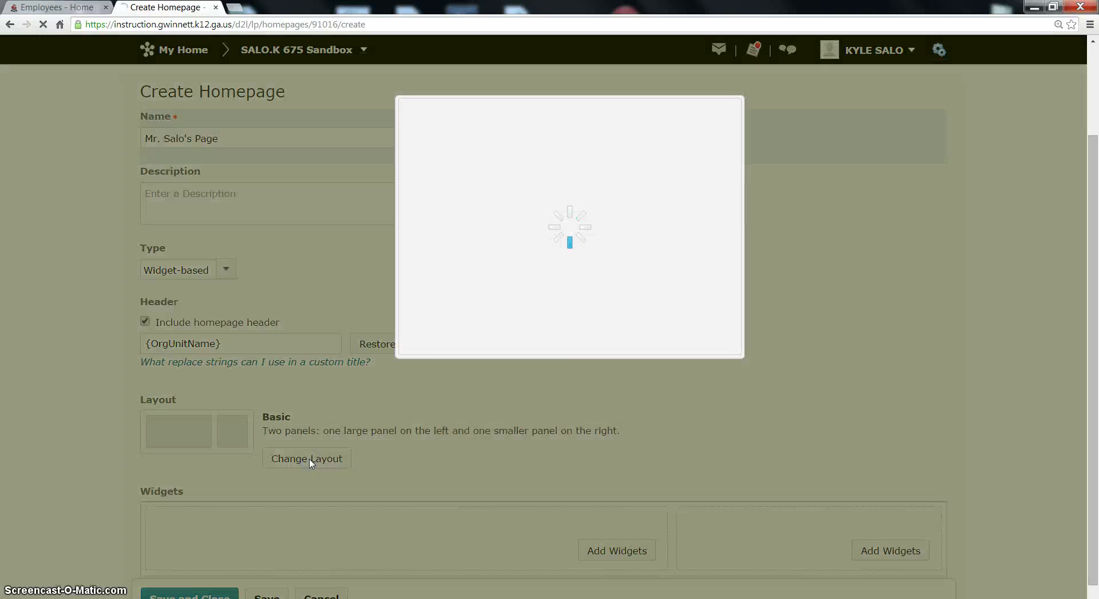
pyautogui.moveTo(734, 218); pyautogui.dragTo(728, 330)
pyautogui.click(474, 216)
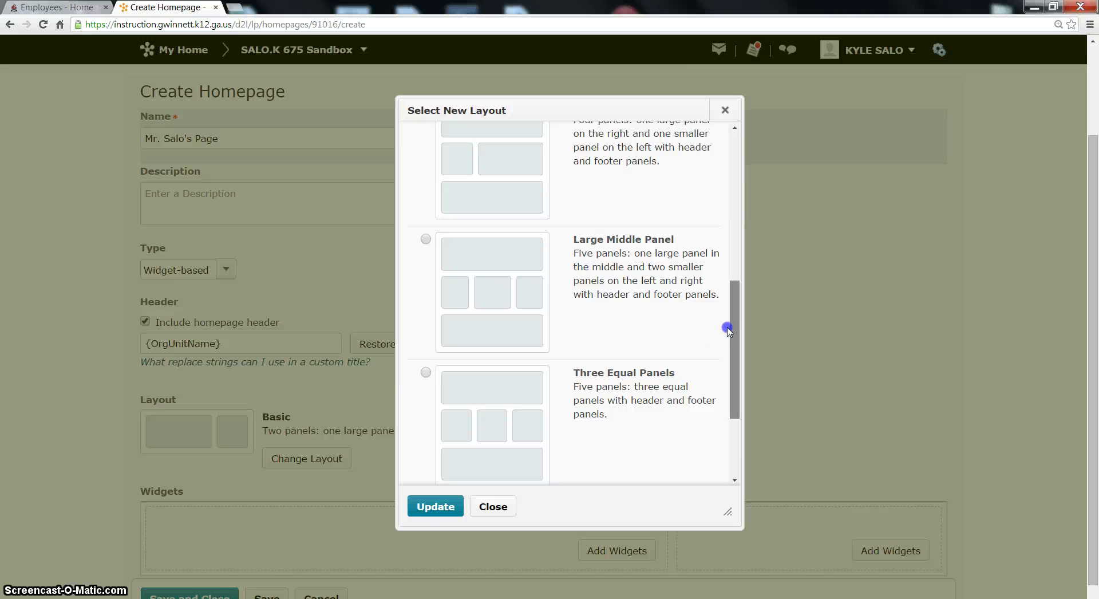
pyautogui.click(438, 244)
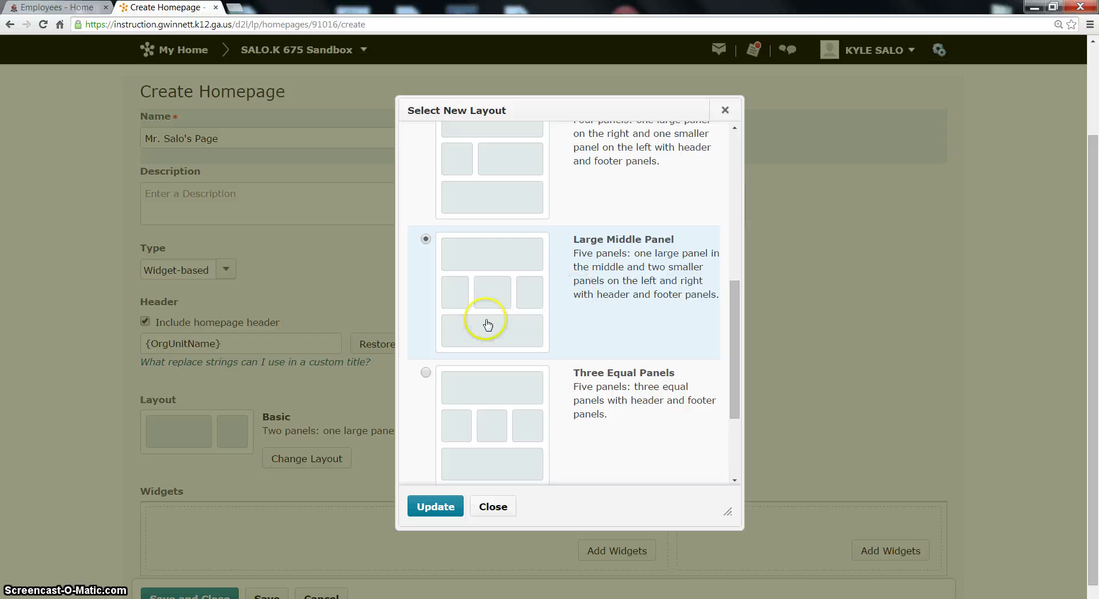
pyautogui.scroll(-2, 724, 337)
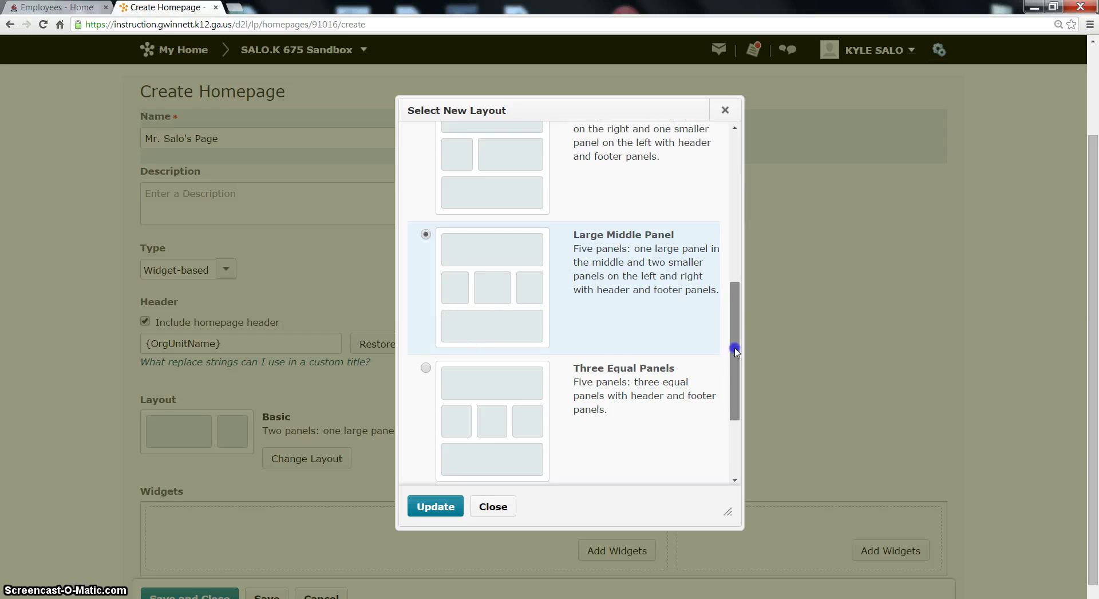
pyautogui.moveTo(720, 359); pyautogui.dragTo(727, 320)
pyautogui.click(435, 506)
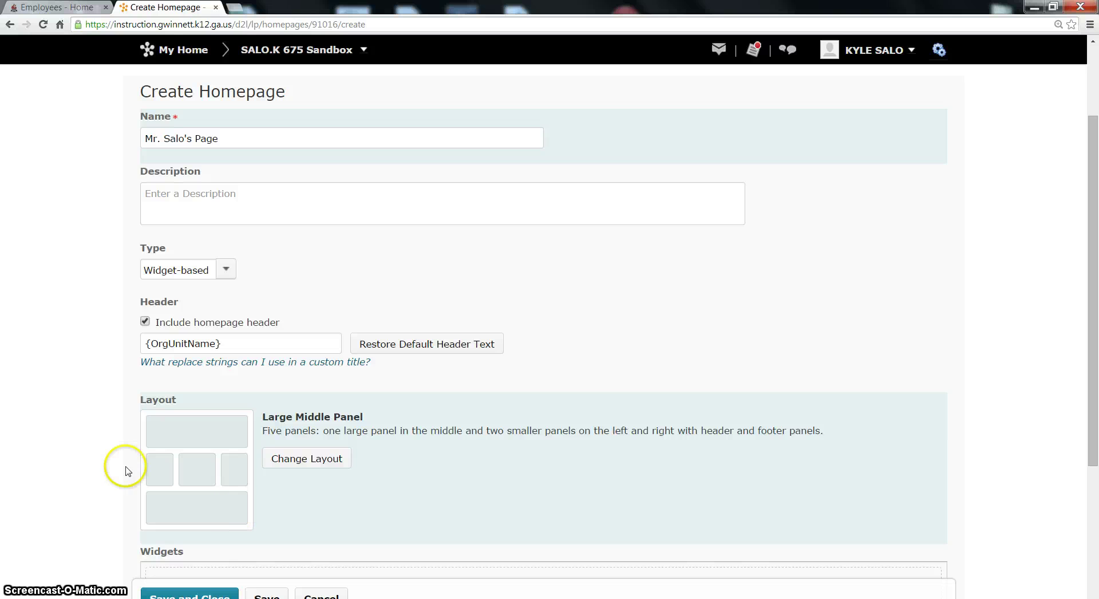
# Add the Content Browser widget to the header panel of the homepage layout.
pyautogui.scroll(-4, 83, 430)
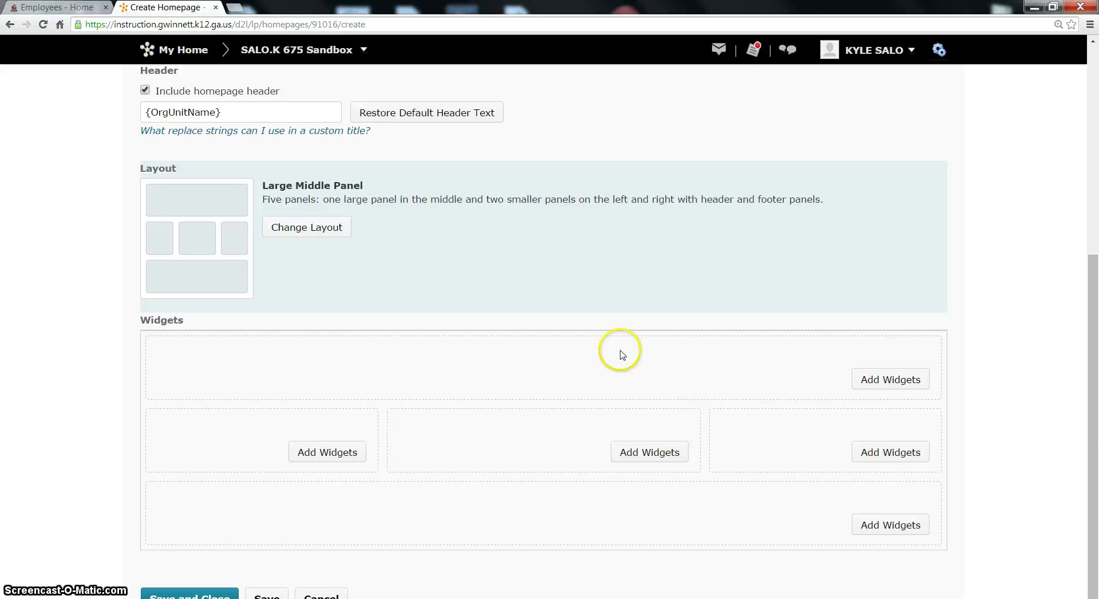
pyautogui.click(877, 380)
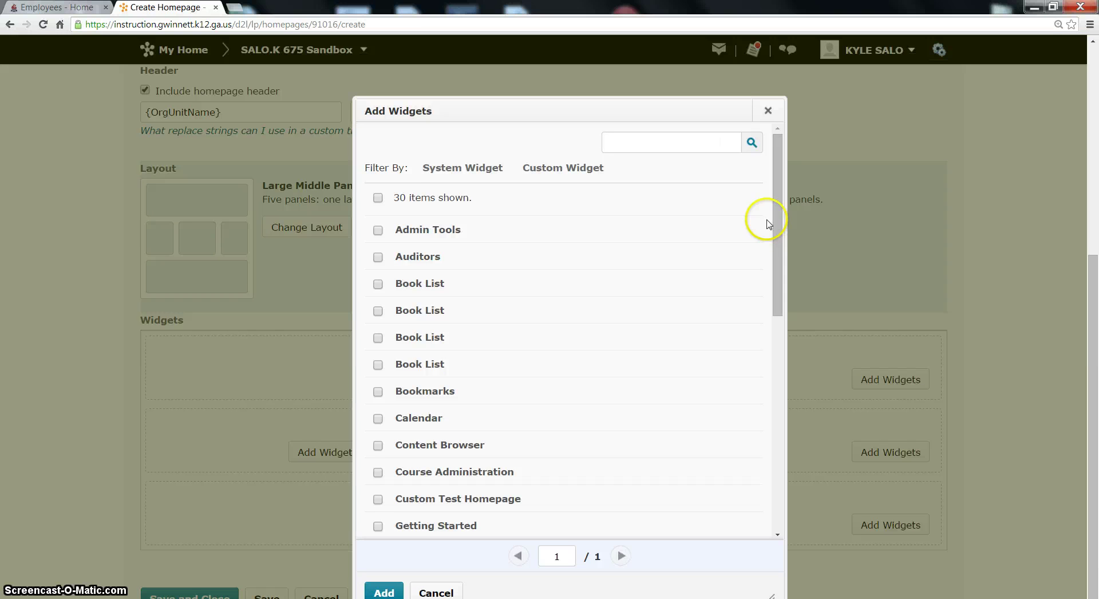
pyautogui.moveTo(776, 218); pyautogui.dragTo(781, 304)
pyautogui.click(377, 248)
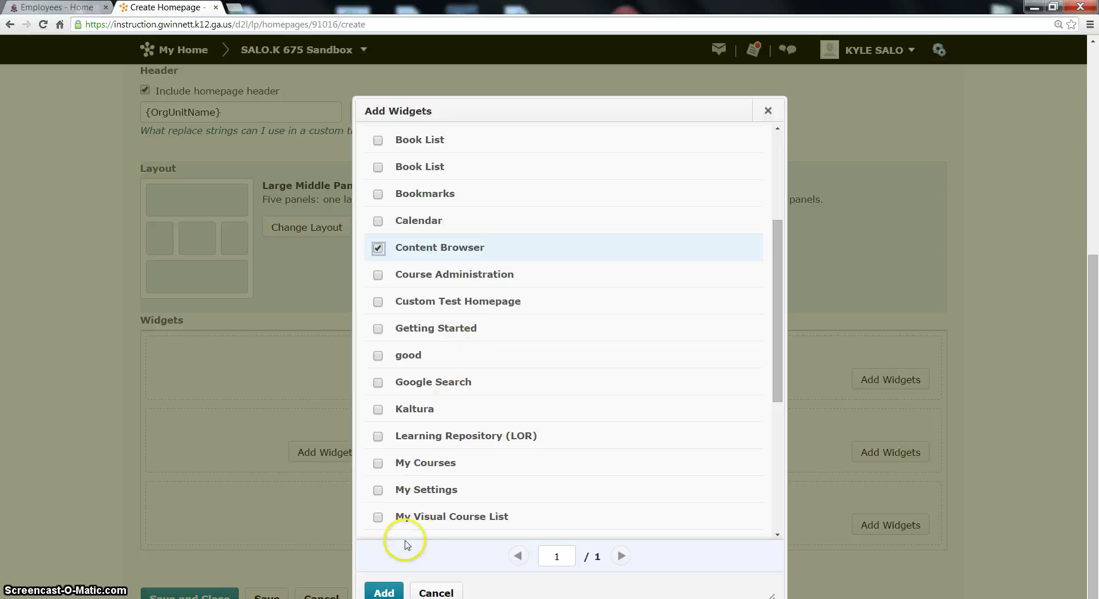
pyautogui.click(388, 593)
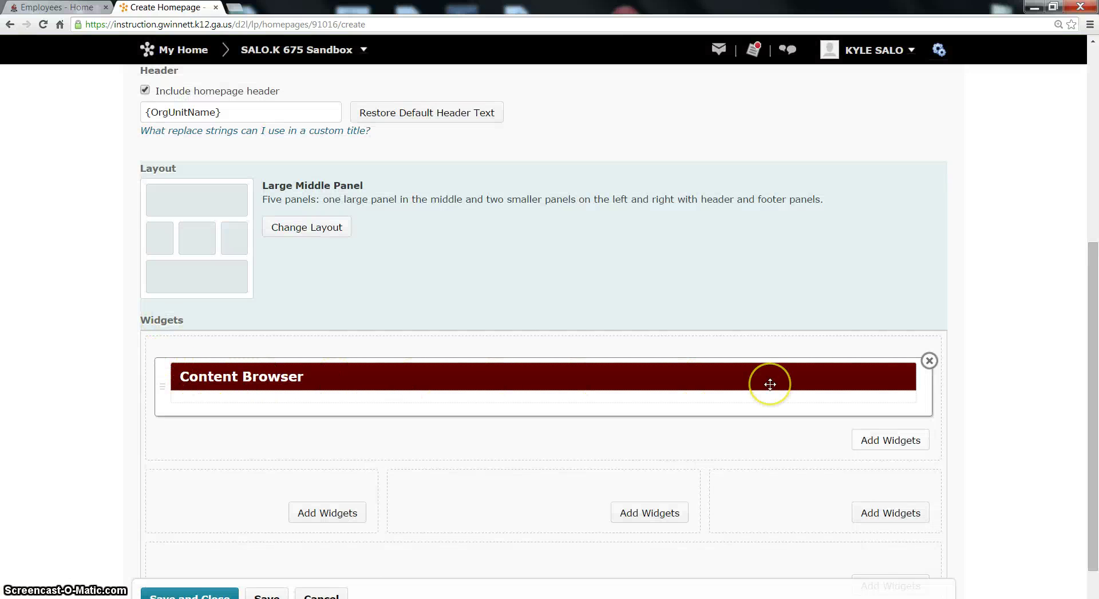
# Add the Admin Tools widget to the header panel and place it above the Content Browser widget.
pyautogui.click(896, 440)
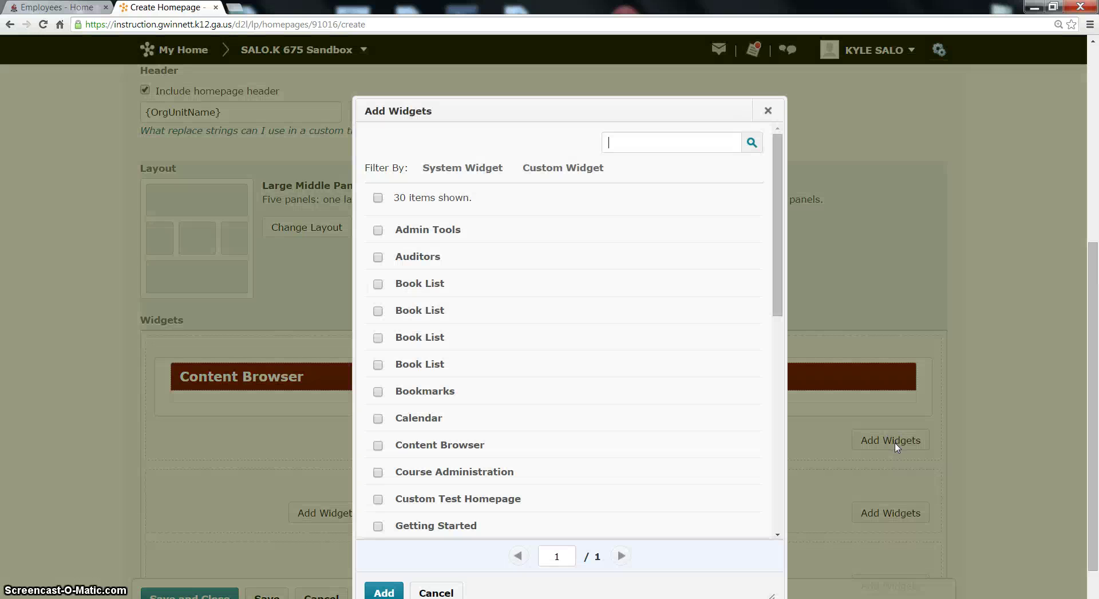
pyautogui.click(378, 230)
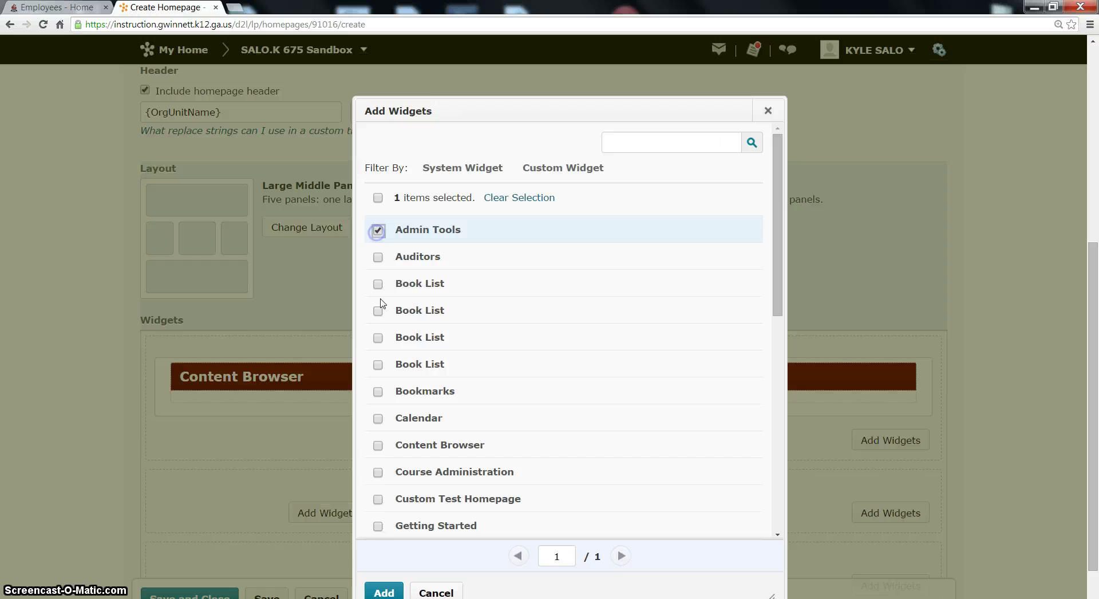
pyautogui.click(384, 587)
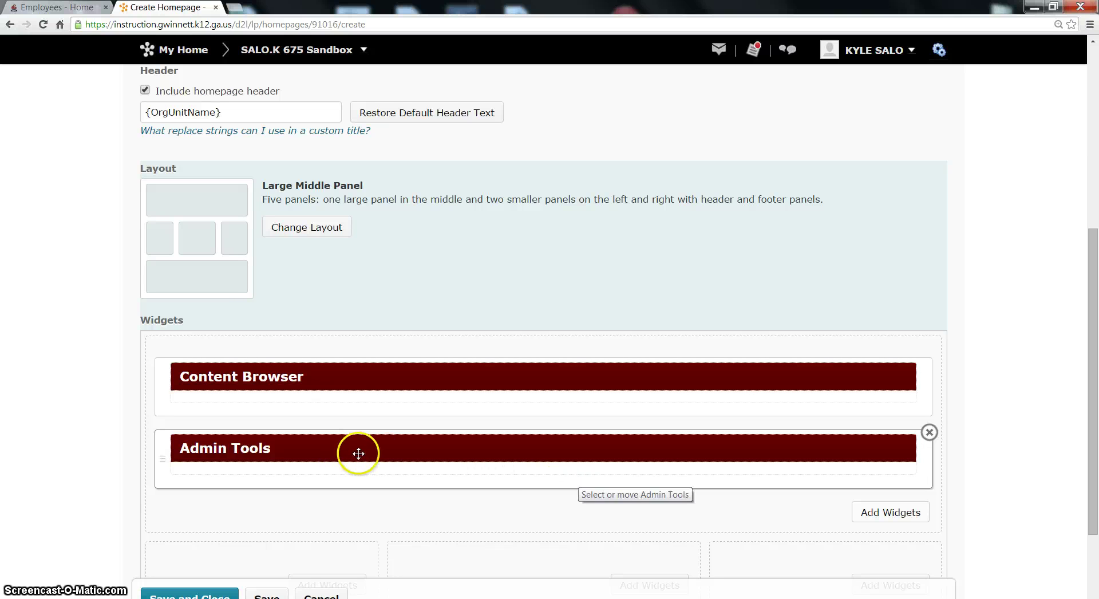
pyautogui.moveTo(359, 437); pyautogui.dragTo(360, 360)
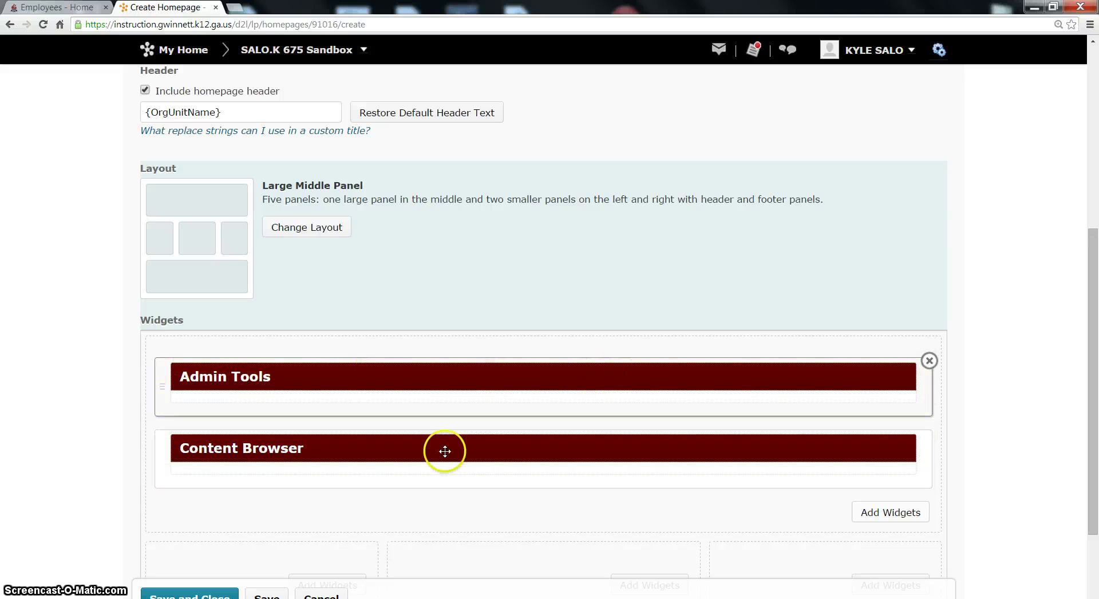
# Move the Admin Tools widget into the left panel of the middle row and remove it from the layout.
pyautogui.scroll(-3, 647, 409)
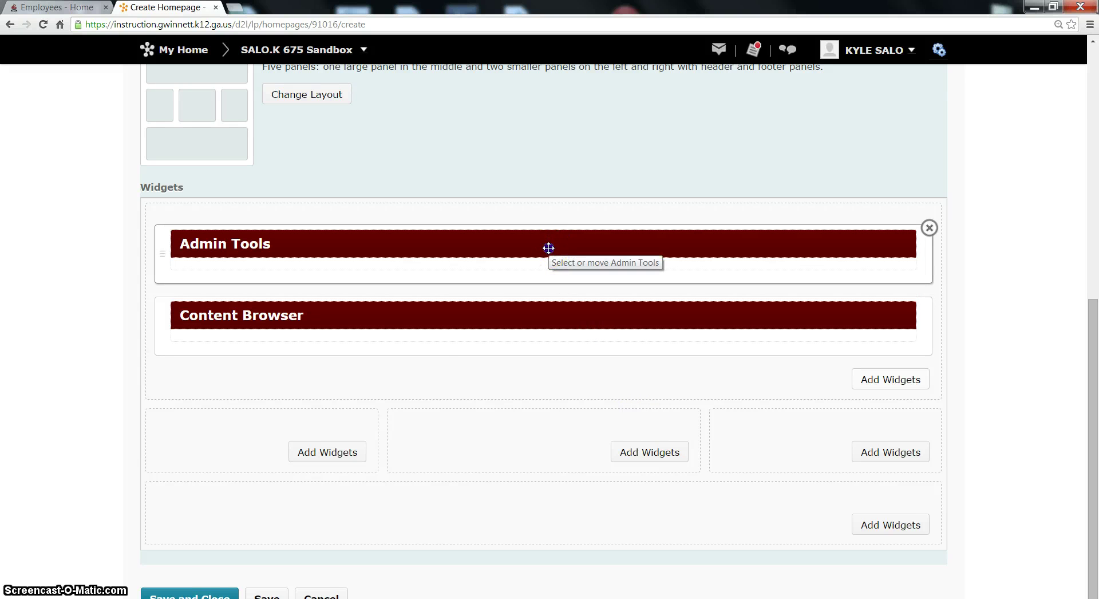
pyautogui.moveTo(548, 247); pyautogui.dragTo(274, 440)
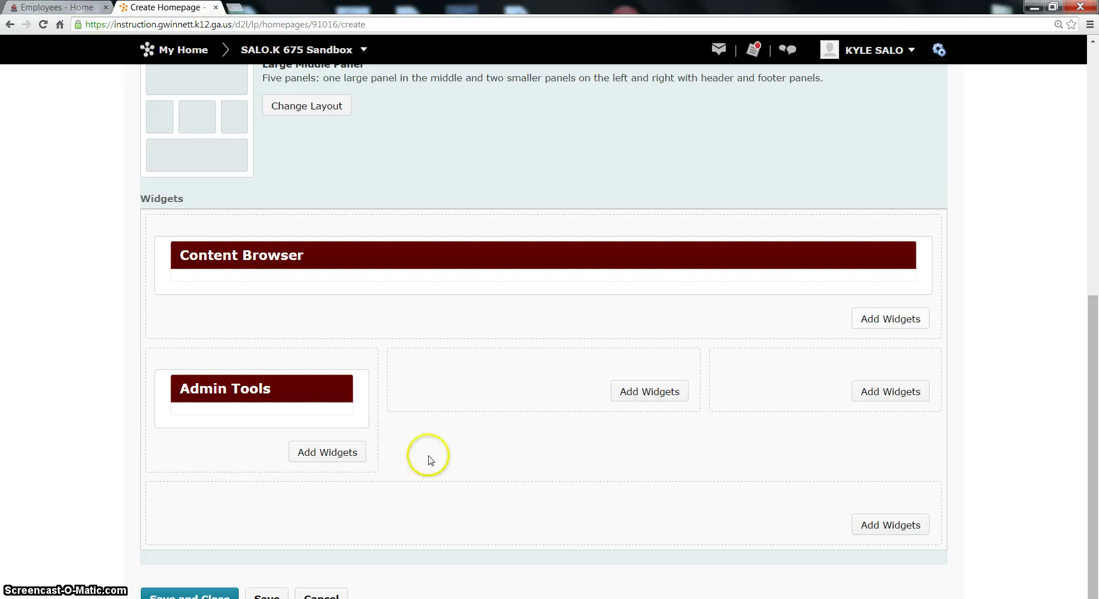
pyautogui.moveTo(342, 408)
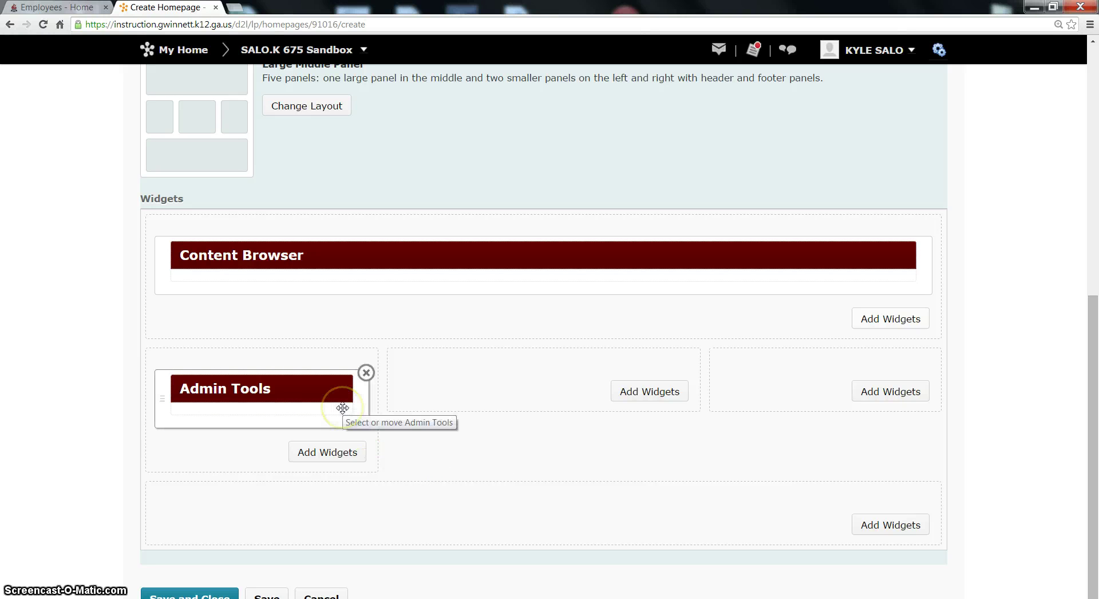
pyautogui.click(365, 374)
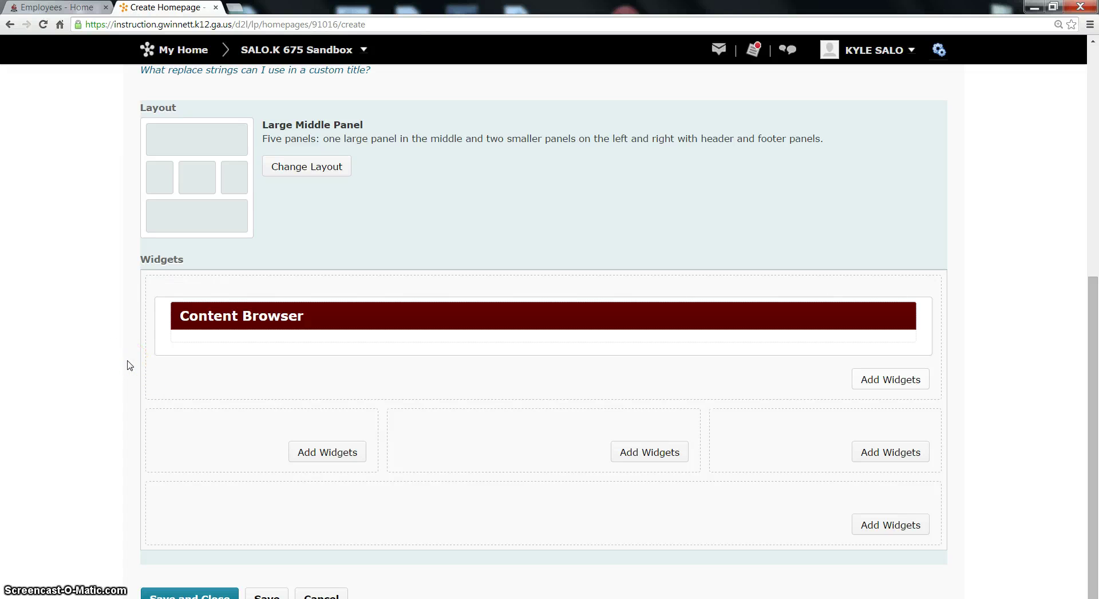
# Add the News widget to the left panel of the homepage layout.
pyautogui.click(334, 452)
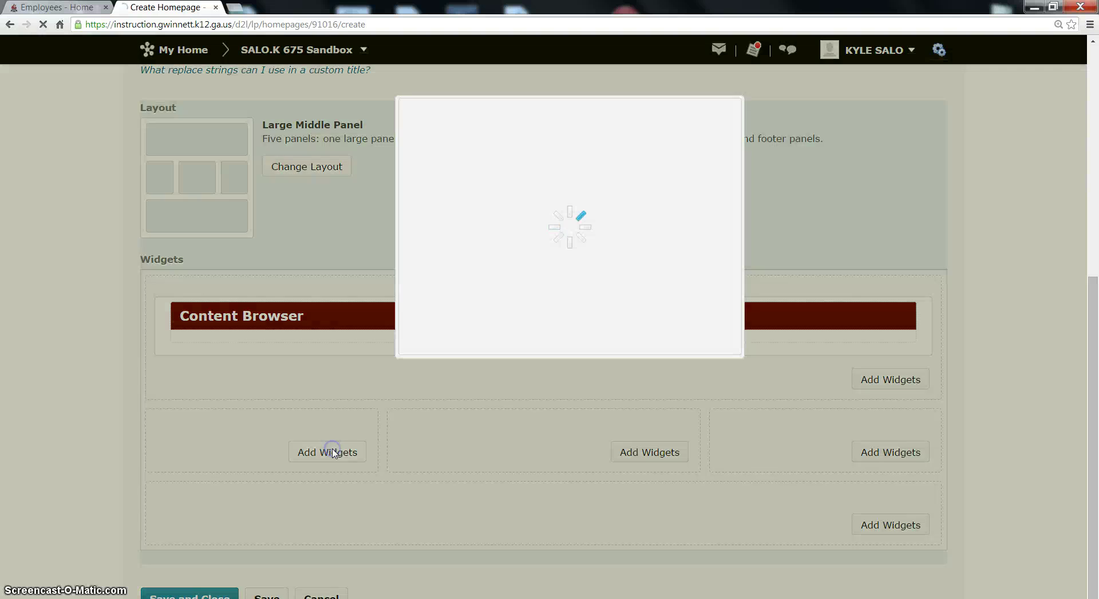
pyautogui.moveTo(776, 199); pyautogui.dragTo(767, 352)
pyautogui.click(378, 377)
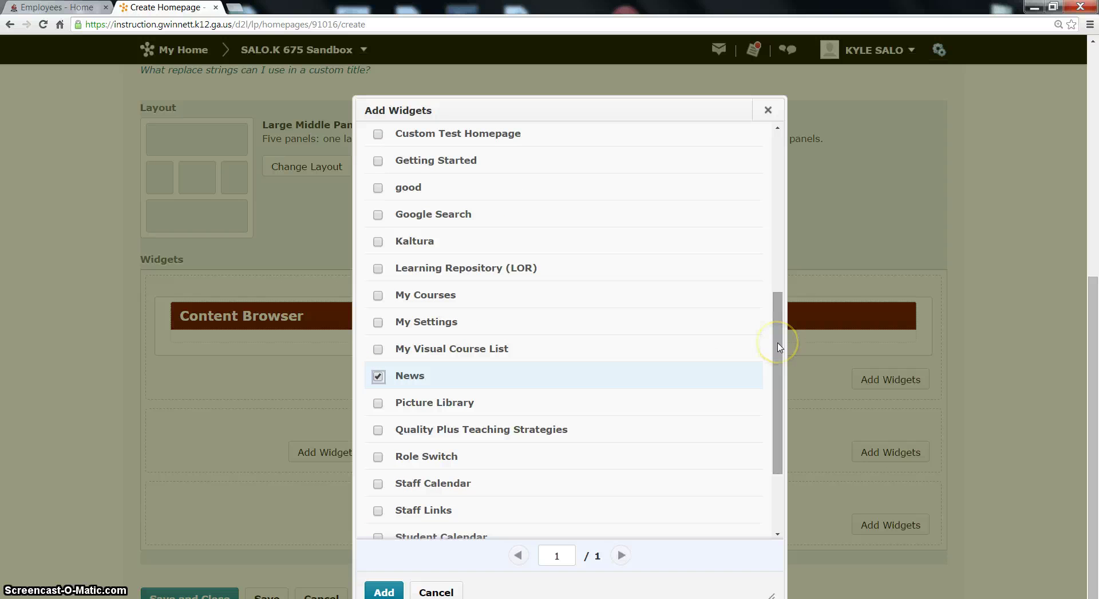
pyautogui.click(377, 376)
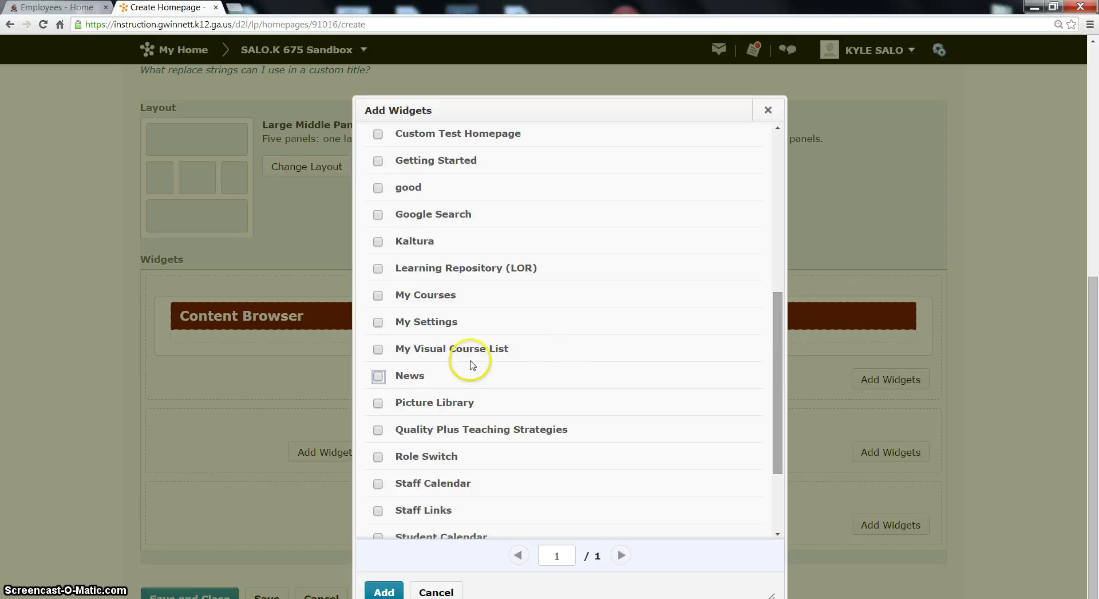
pyautogui.click(378, 376)
pyautogui.click(392, 592)
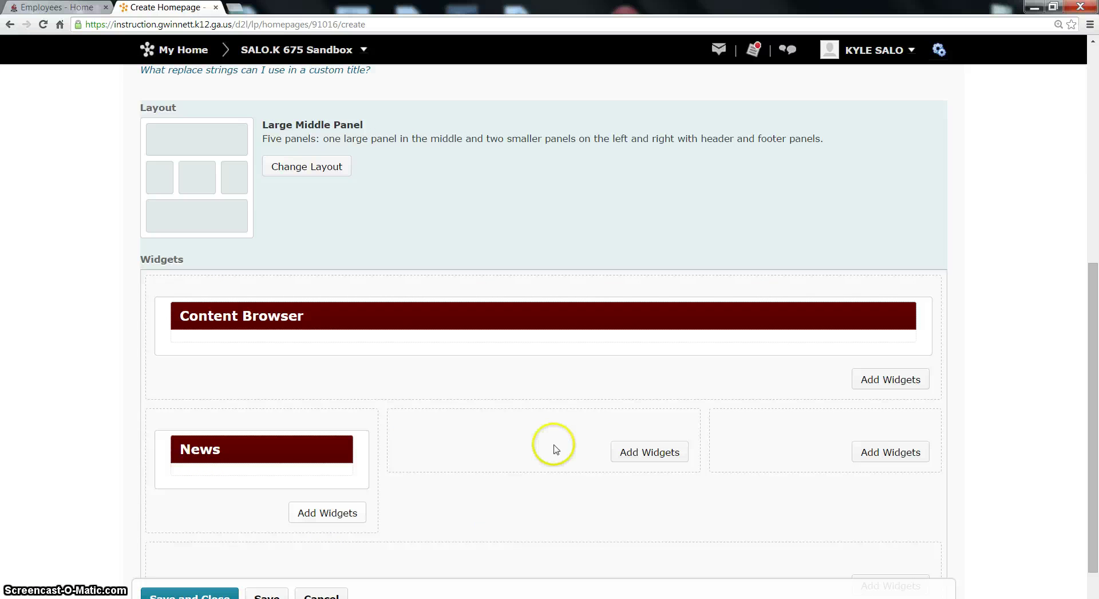
# Add the My Courses widget to the large middle panel of the homepage layout.
pyautogui.click(676, 454)
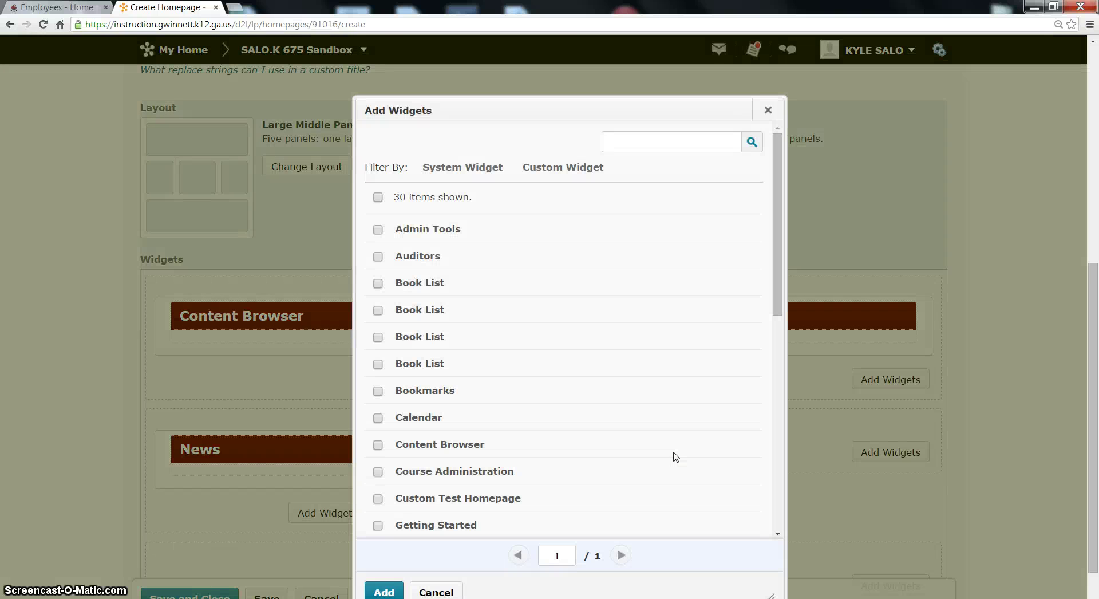
pyautogui.moveTo(777, 252); pyautogui.dragTo(778, 370)
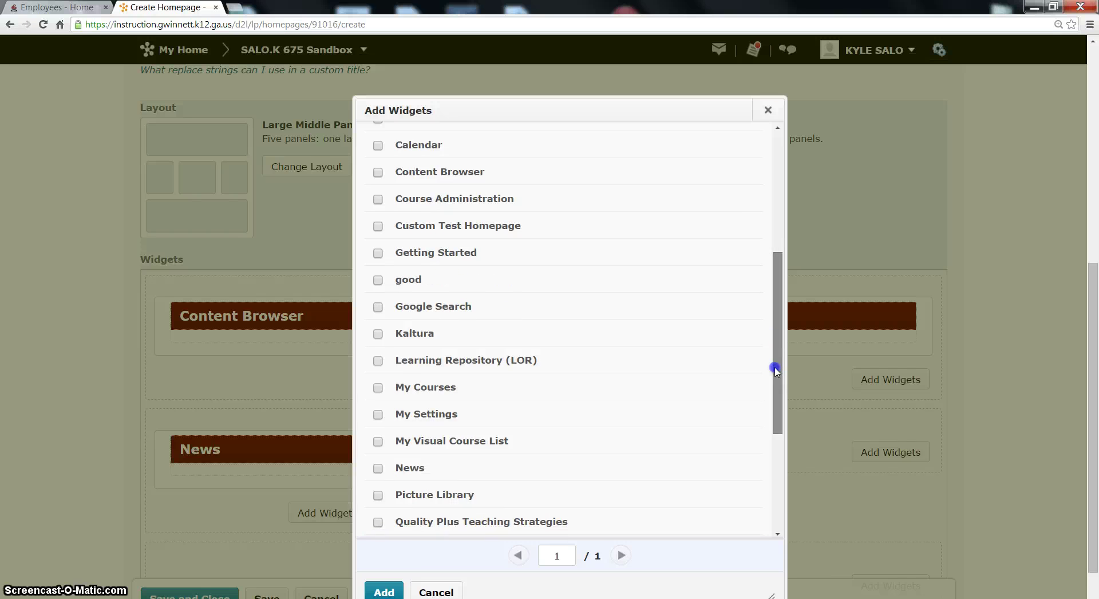
pyautogui.click(379, 389)
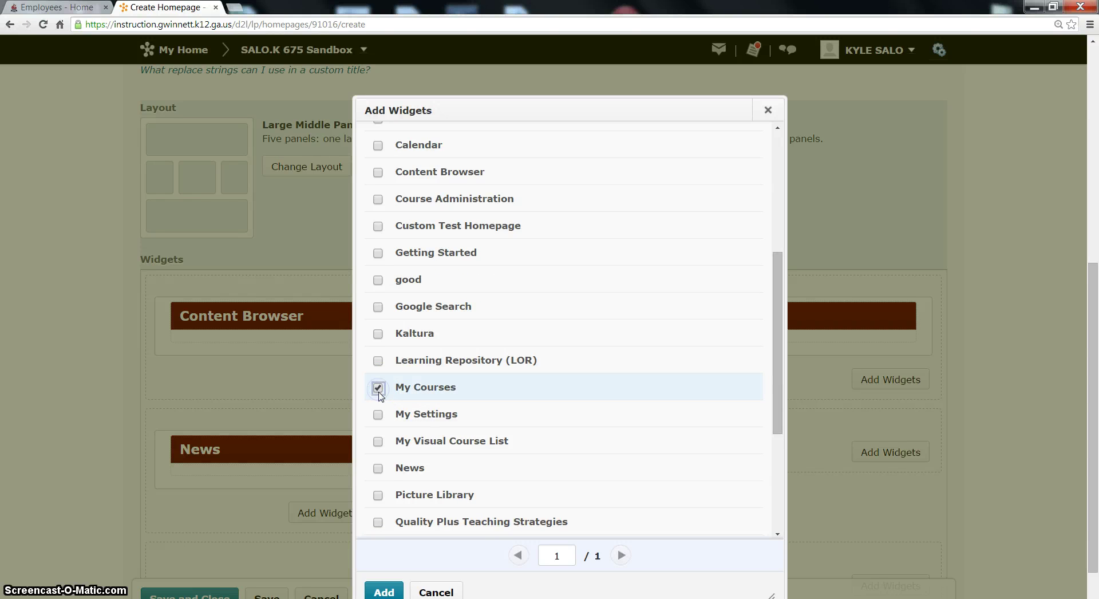
pyautogui.click(383, 592)
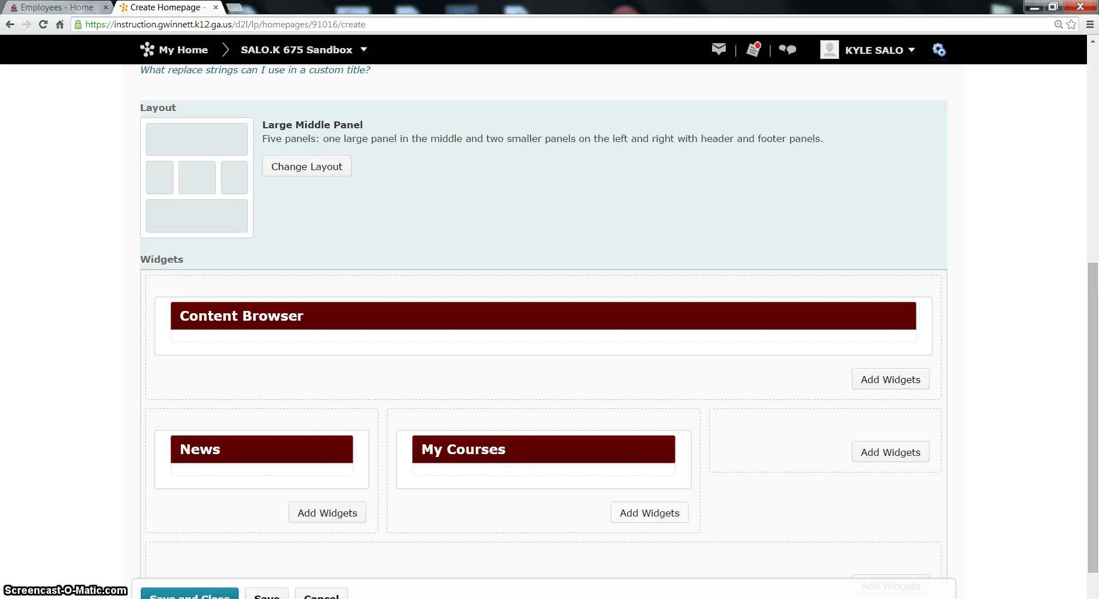
# Add the Bookmarks widget to the right panel of the homepage layout.
pyautogui.click(882, 454)
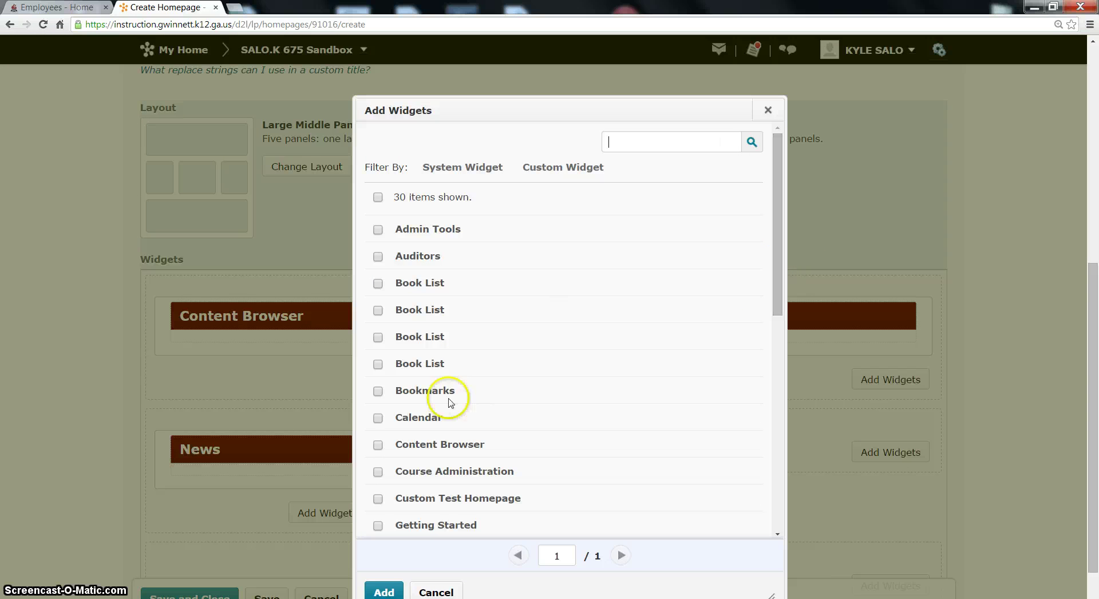
pyautogui.click(378, 392)
pyautogui.click(384, 591)
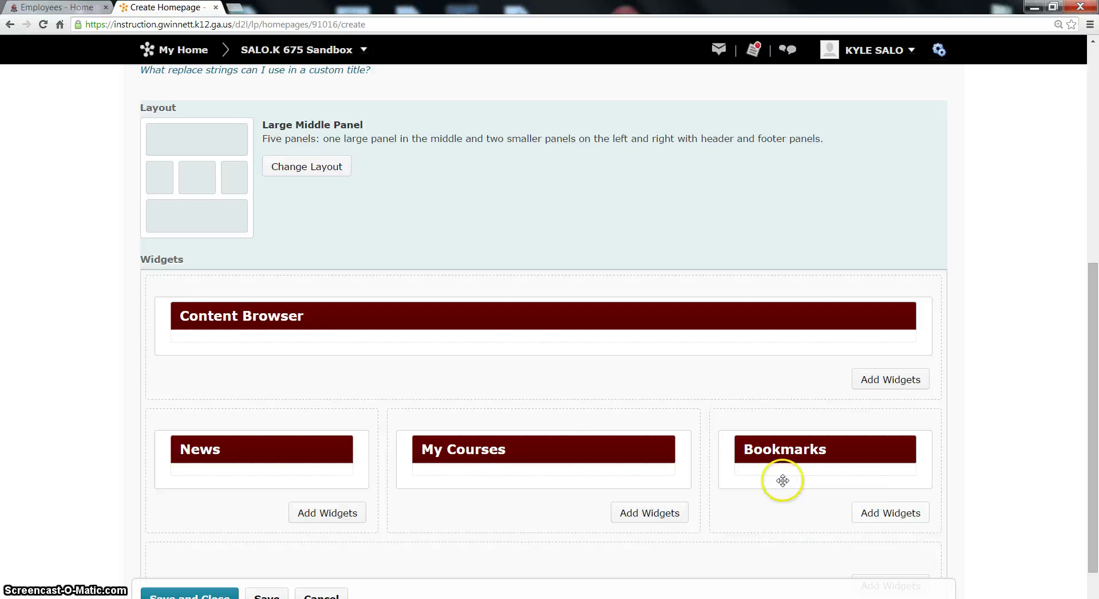
# Add the Role Switch widget to the footer panel, and save and close the new homepage.
pyautogui.scroll(-1, 1043, 402)
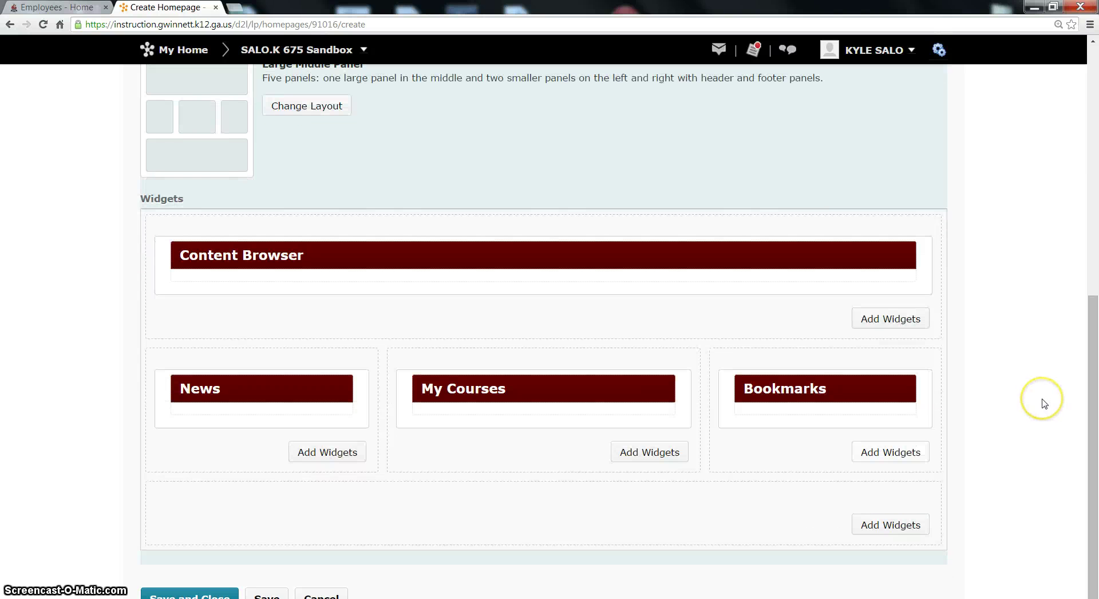
pyautogui.click(880, 530)
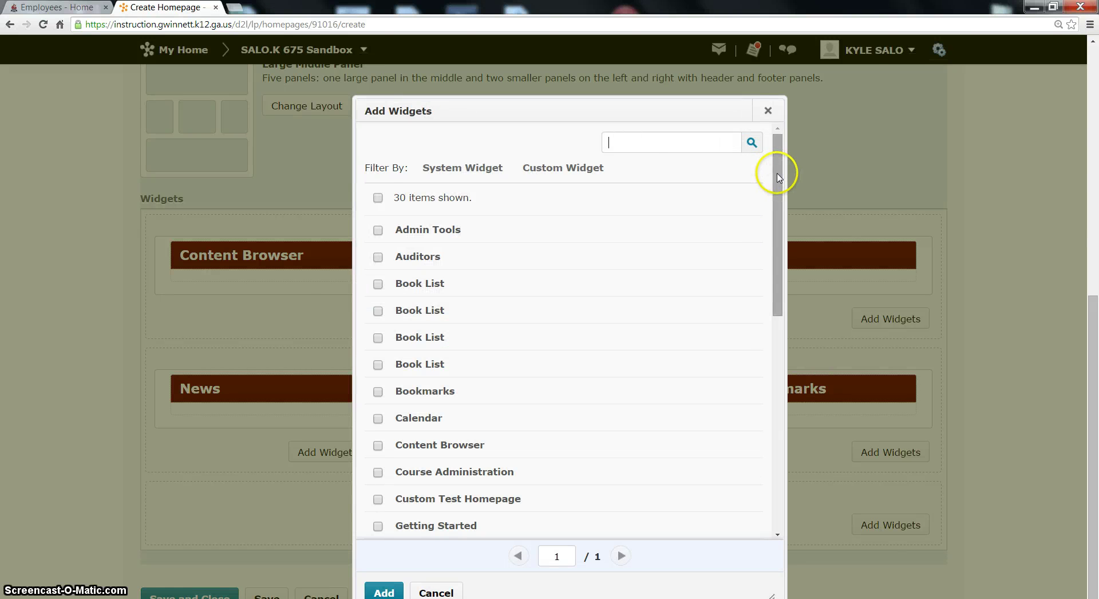
pyautogui.moveTo(779, 177); pyautogui.dragTo(777, 373)
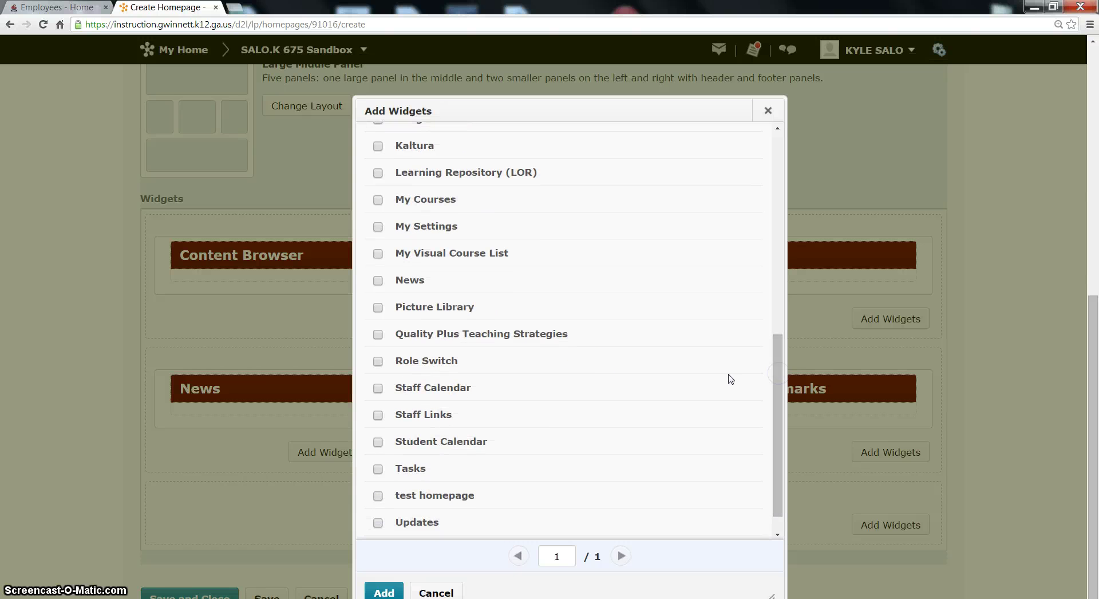
pyautogui.click(377, 362)
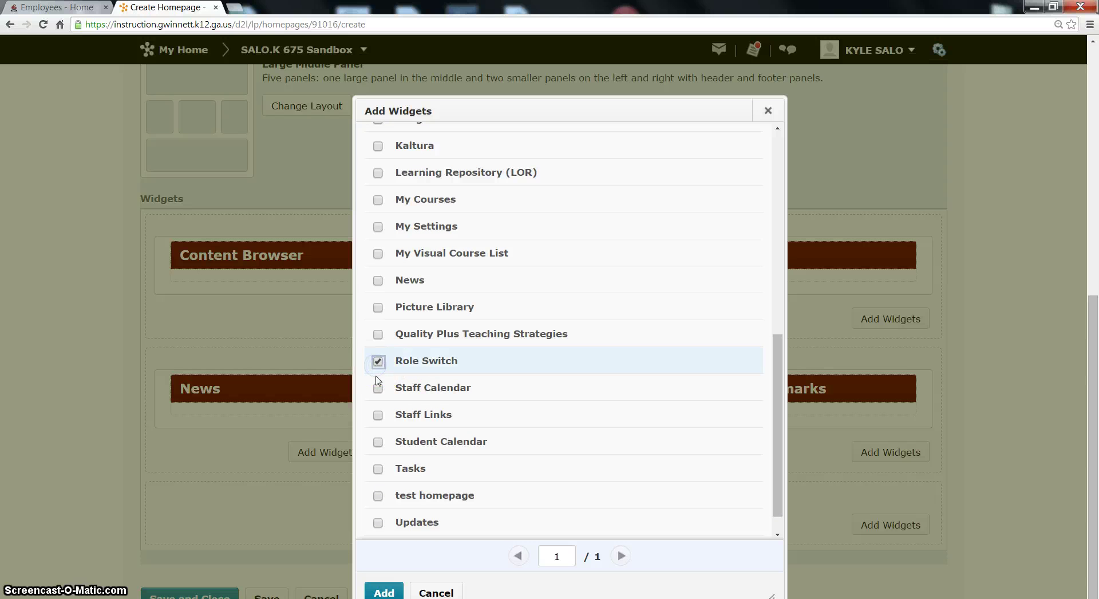
pyautogui.click(382, 593)
pyautogui.scroll(-2, 1025, 467)
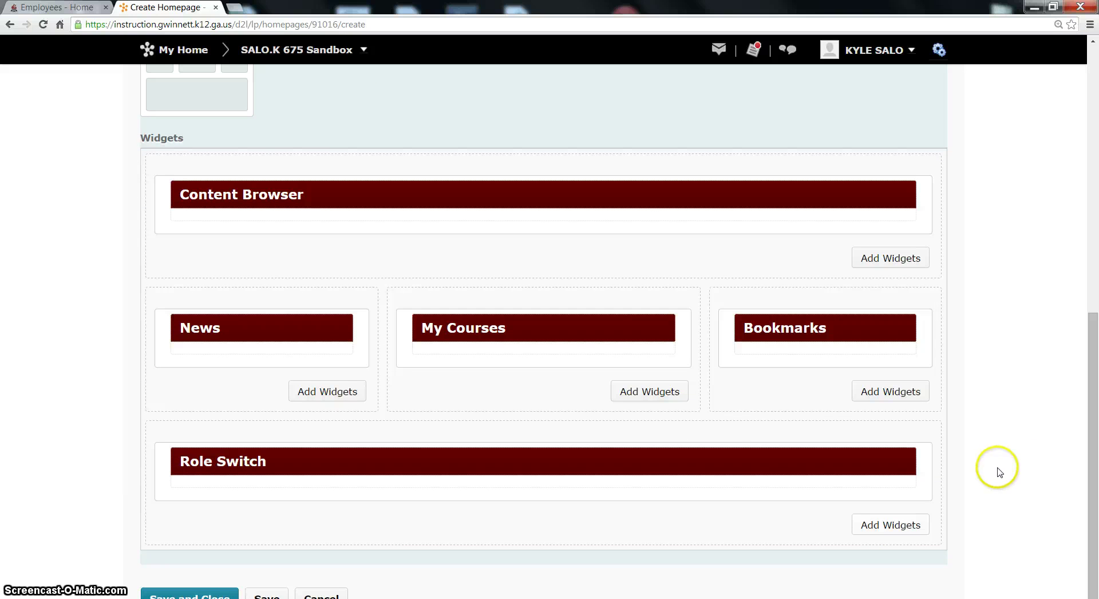
pyautogui.moveTo(731, 461)
pyautogui.click(228, 596)
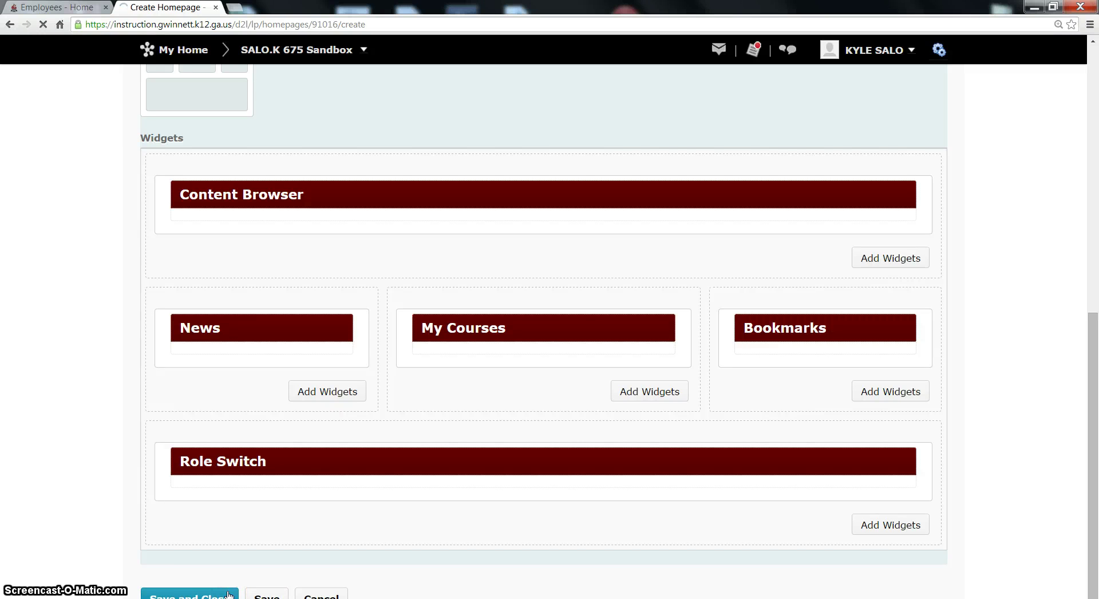
# Check the homepage list for the new page and look through the active homepage choices without changing the selection.
pyautogui.scroll(-4, 420, 428)
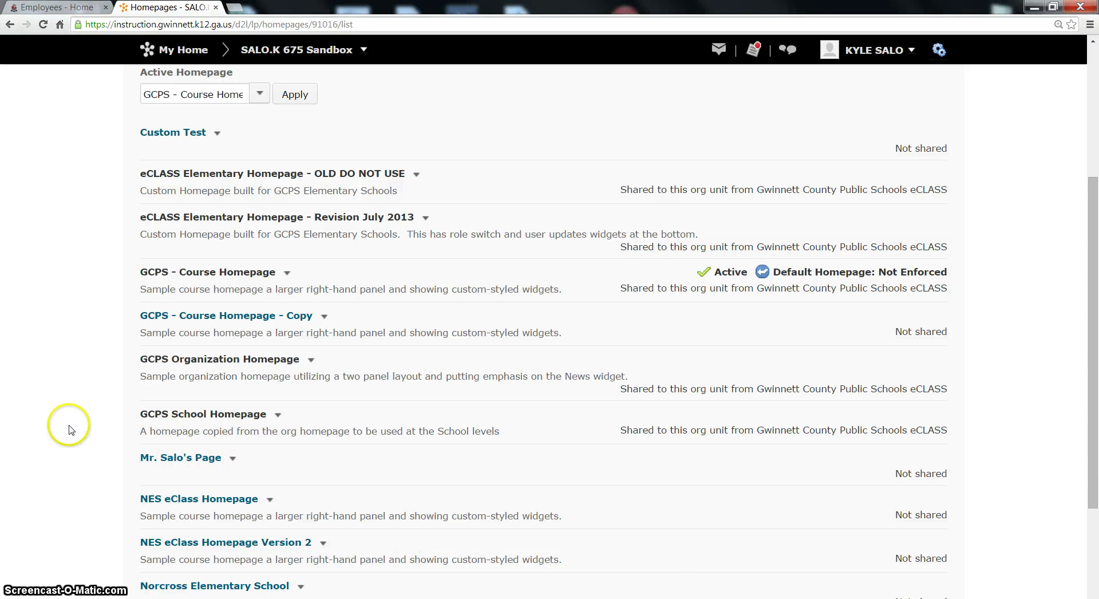
pyautogui.scroll(1, 98, 366)
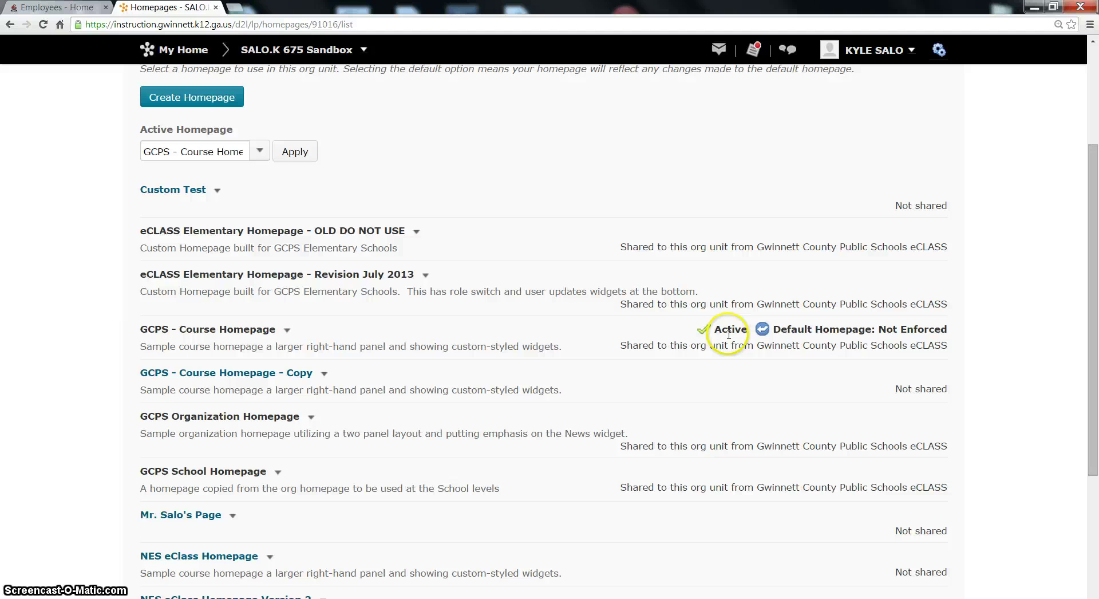
pyautogui.click(260, 150)
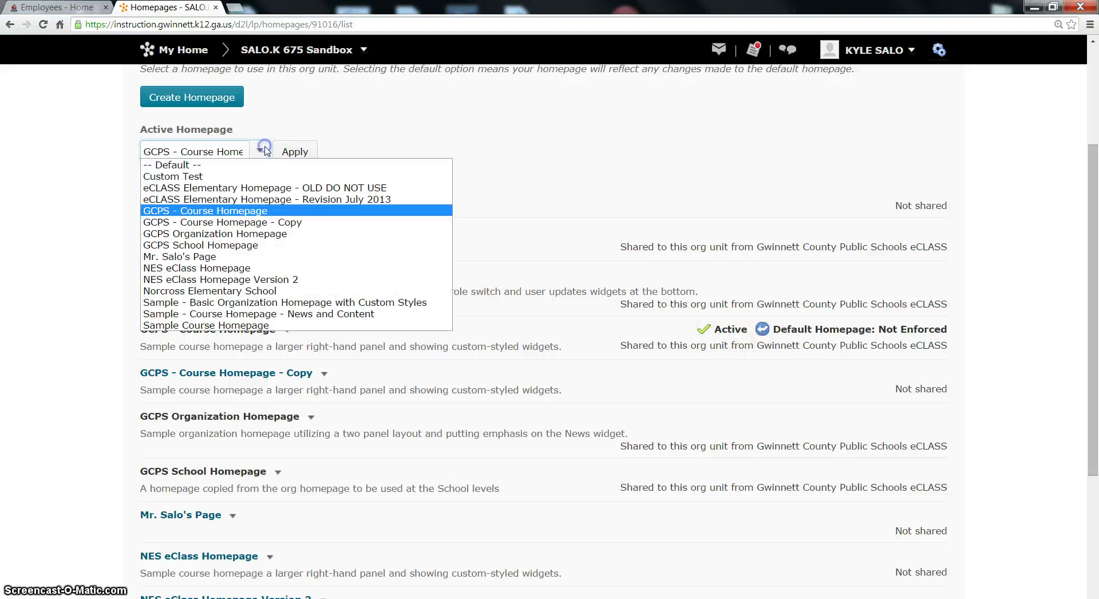
pyautogui.click(466, 89)
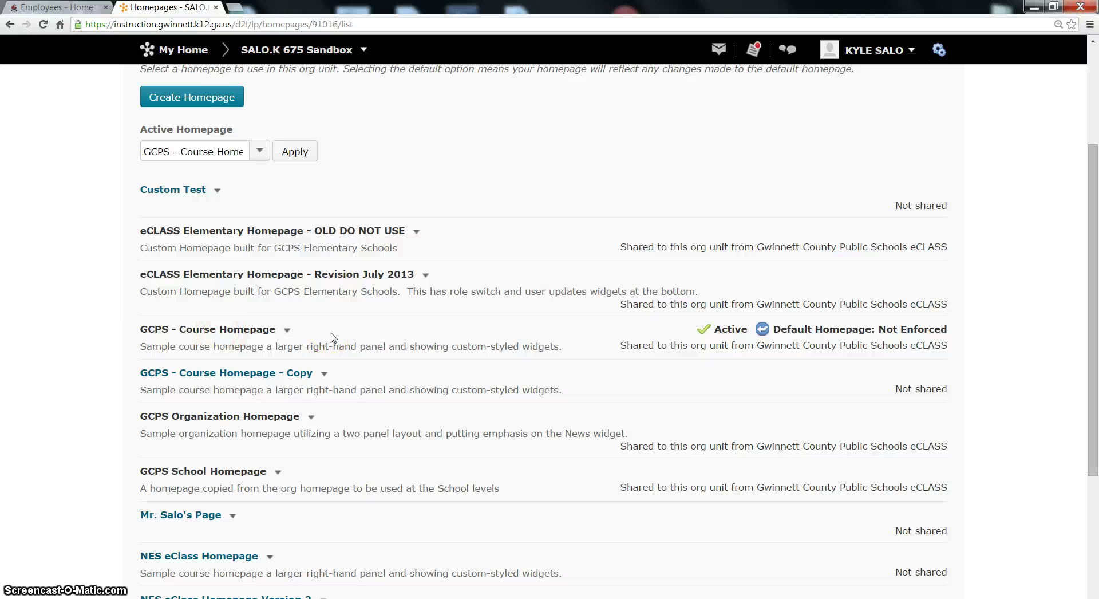
# Make a copy of the GCPS Organization Homepage.
pyautogui.click(287, 331)
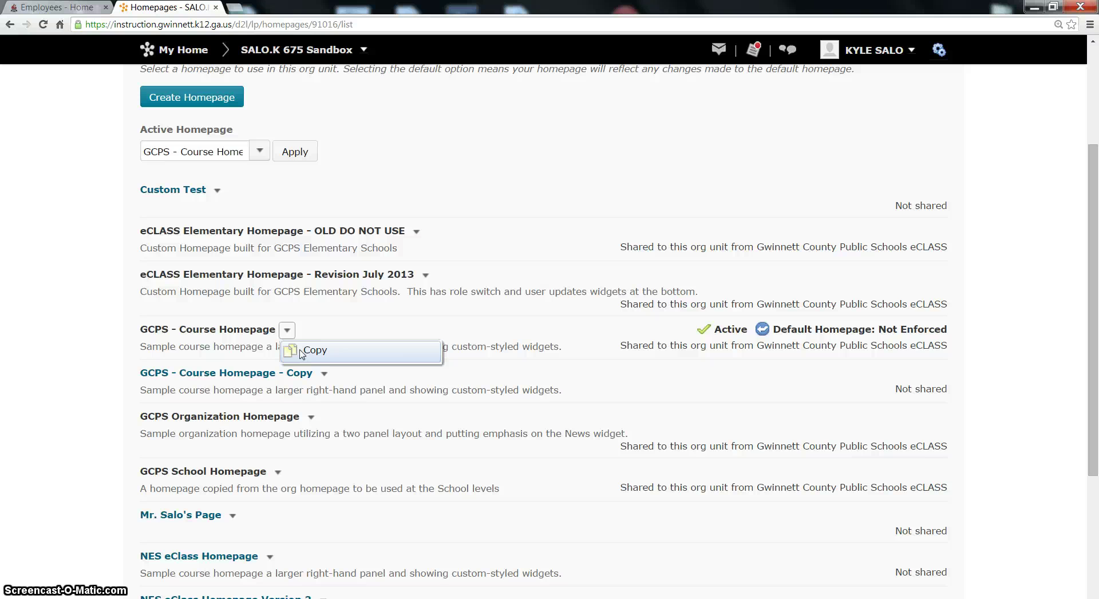
pyautogui.click(270, 392)
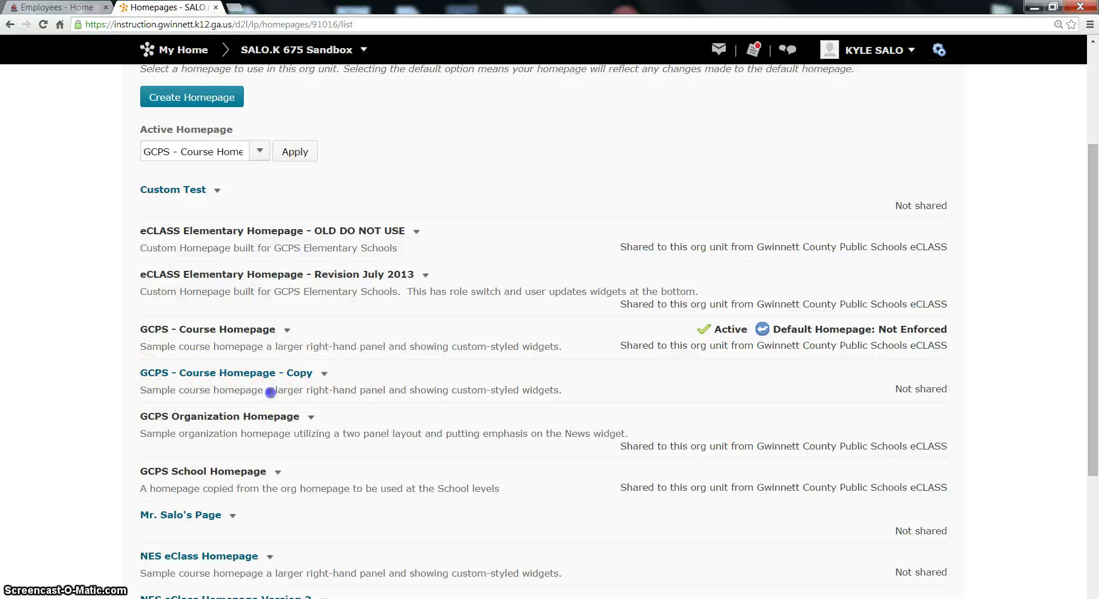
pyautogui.click(310, 423)
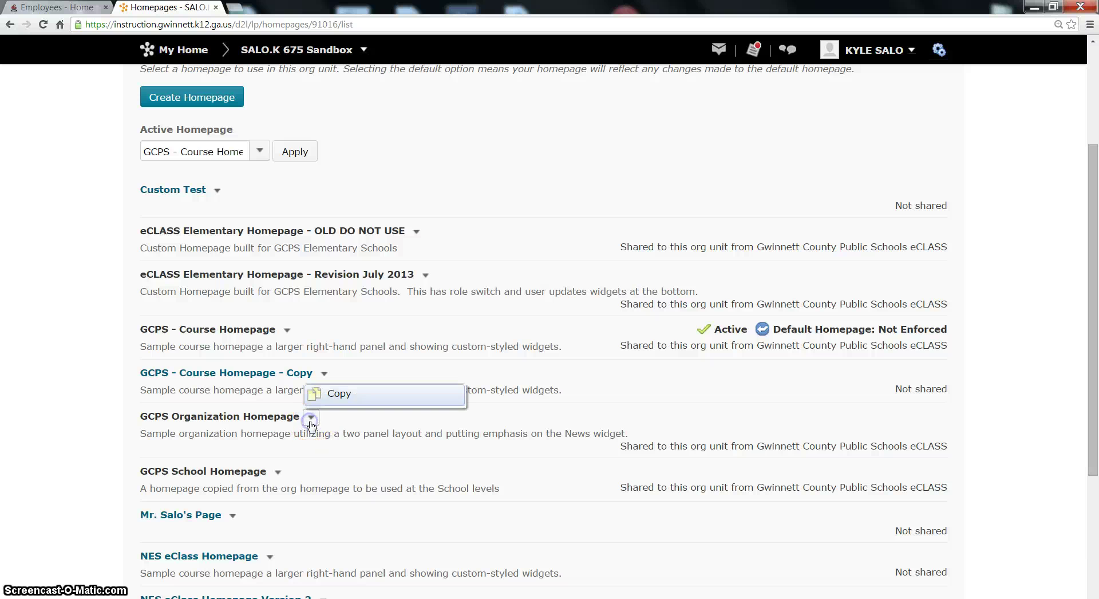
pyautogui.click(346, 394)
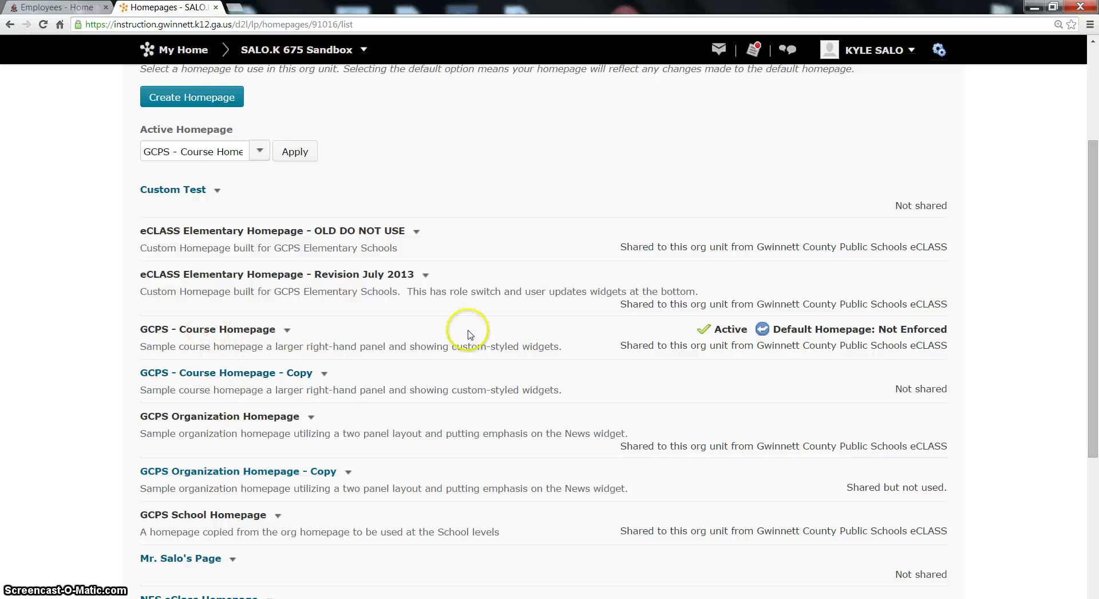
# Open GCPS - Course Homepage - Copy for editing and replace its name with "Changed Name".
pyautogui.click(247, 375)
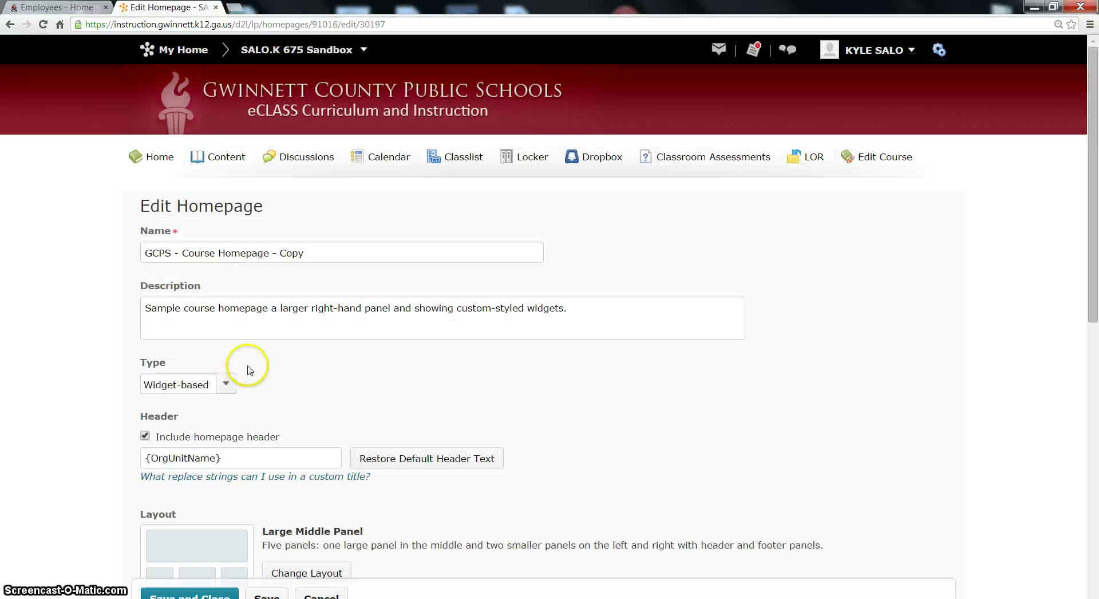
pyautogui.moveTo(309, 250); pyautogui.dragTo(143, 252)
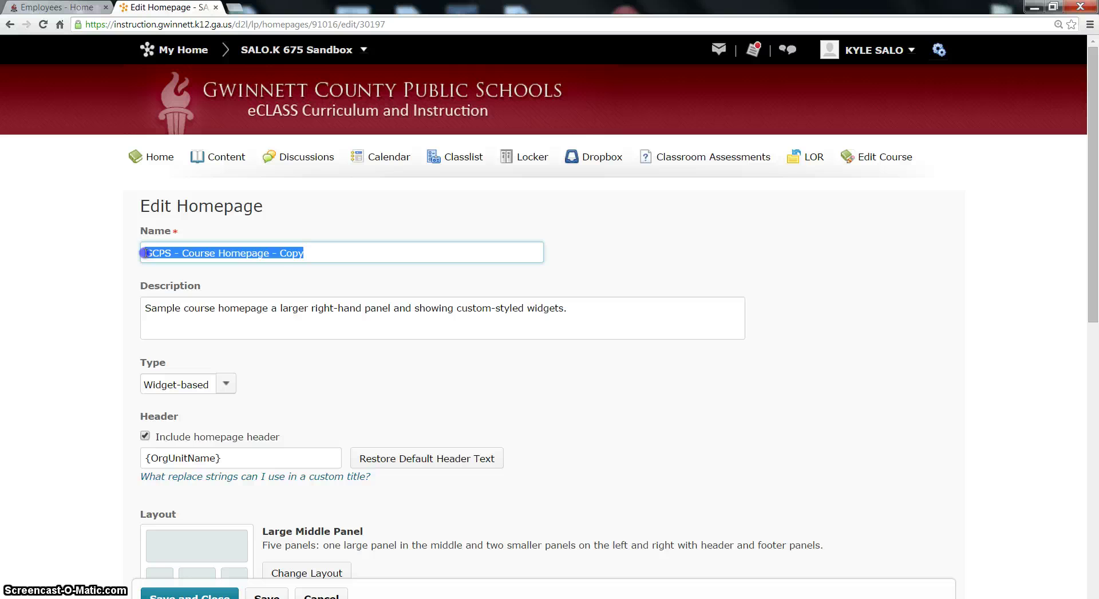
pyautogui.write('Changed Name')
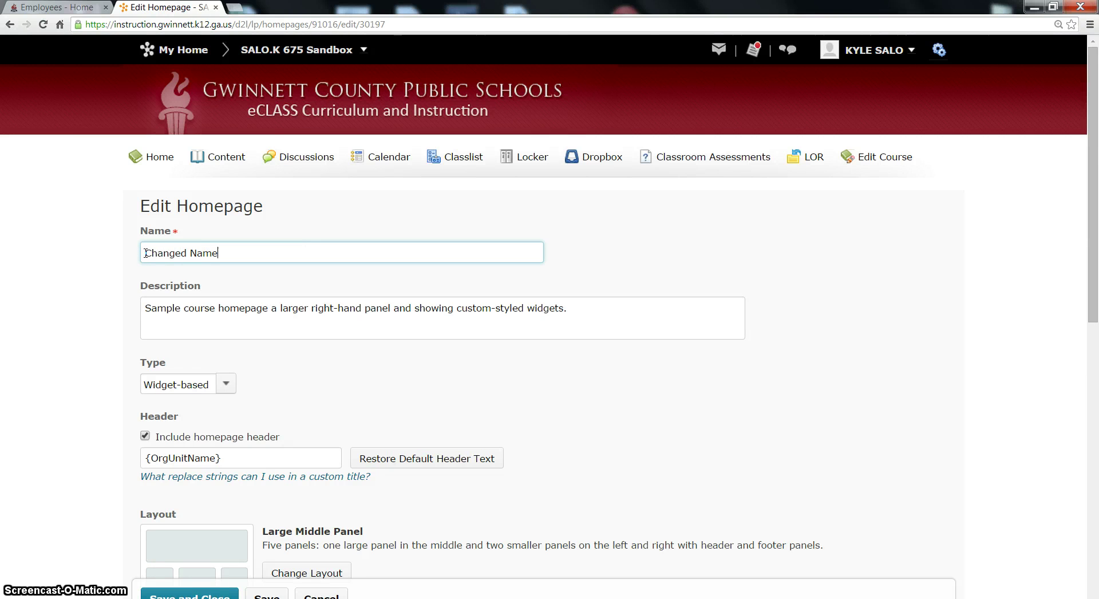
# Review the layout and widgets of the renamed homepage, and save and close it.
pyautogui.click(73, 328)
pyautogui.scroll(-4, 73, 328)
pyautogui.scroll(-6, 39, 375)
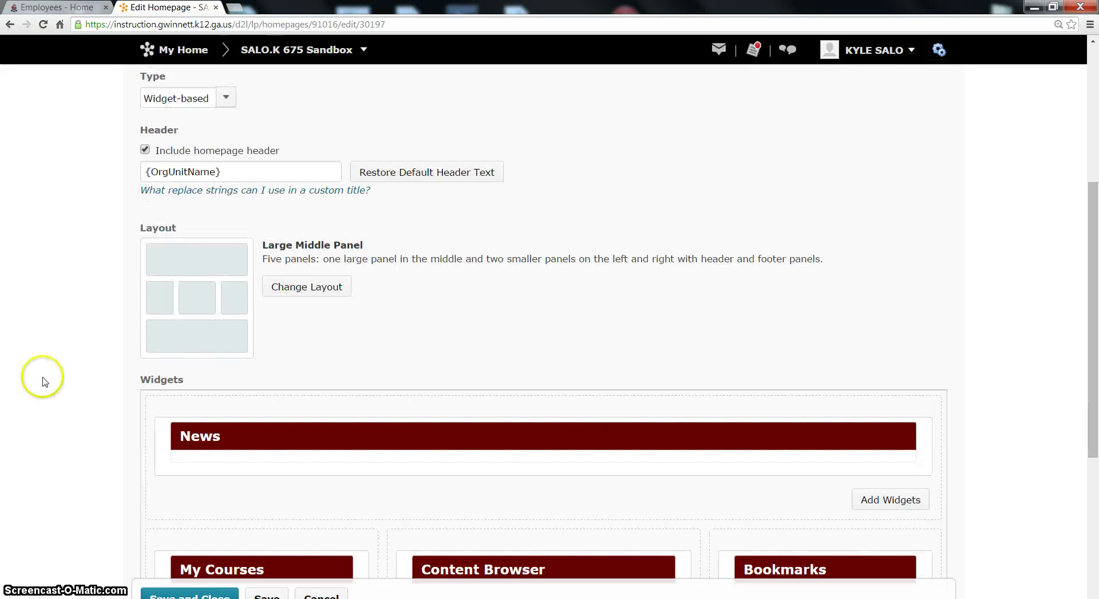
pyautogui.scroll(-1, 73, 372)
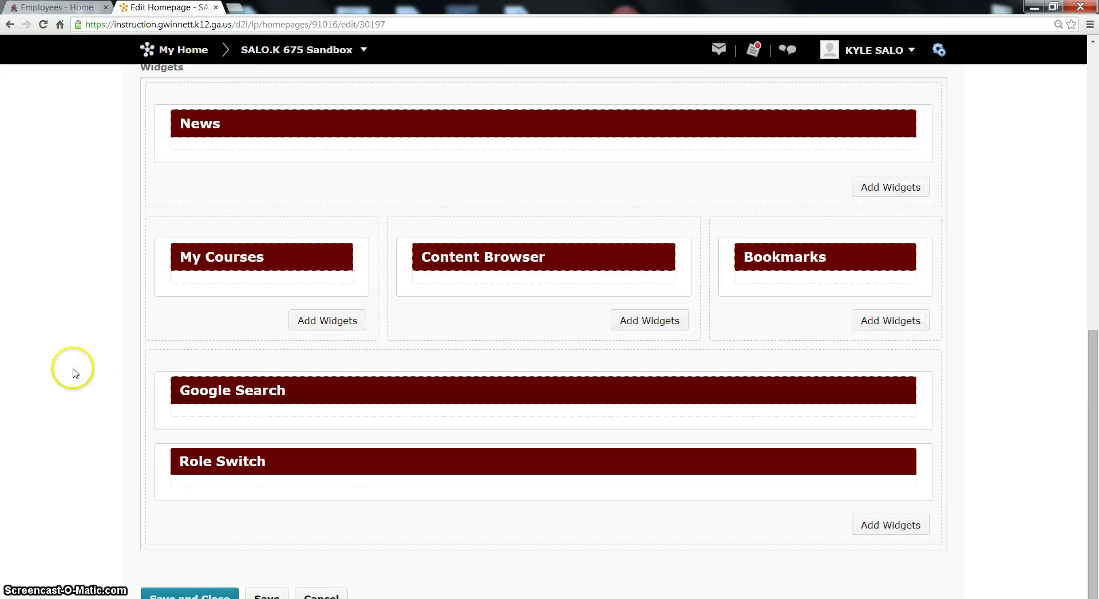
pyautogui.click(172, 594)
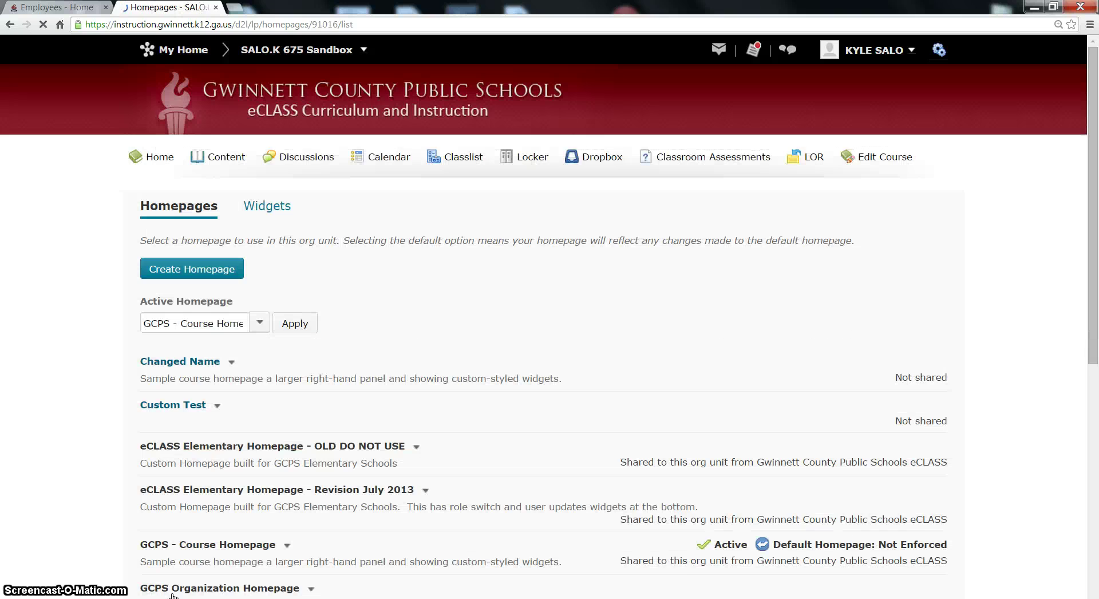
# Choose the custom page named after the teacher as the course's active homepage and apply the selection.
pyautogui.scroll(-2, 86, 457)
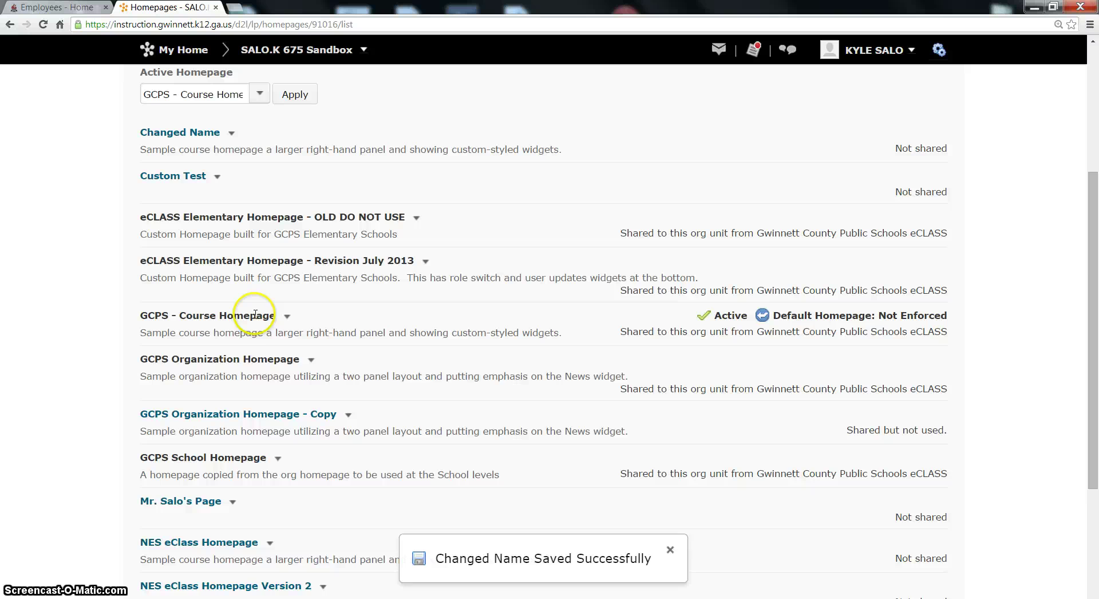
pyautogui.scroll(-3, 544, 332)
pyautogui.scroll(4, 61, 312)
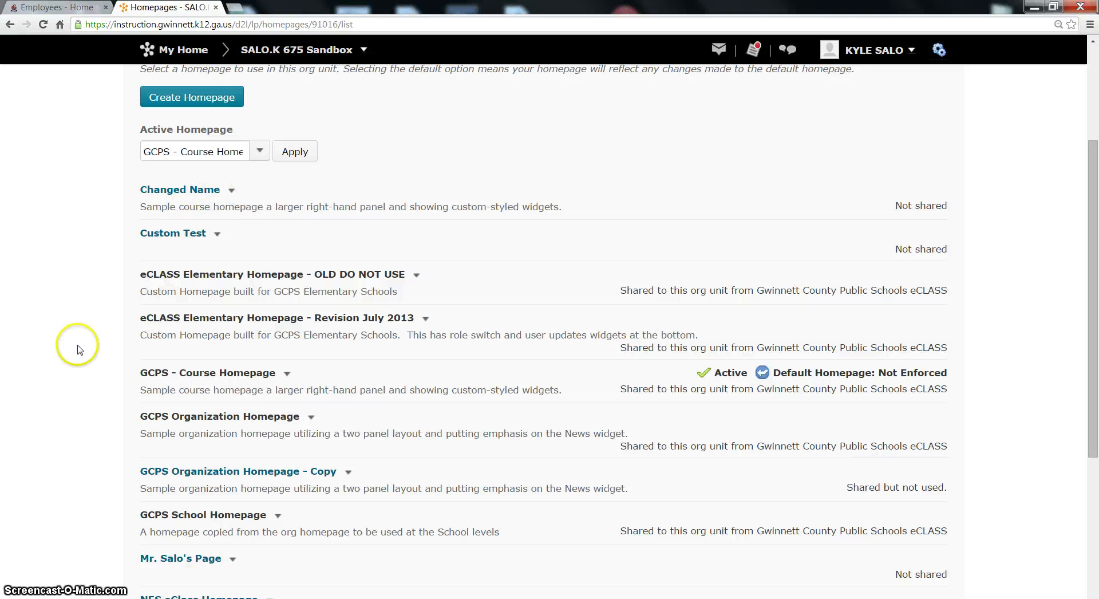
pyautogui.scroll(-1, 89, 372)
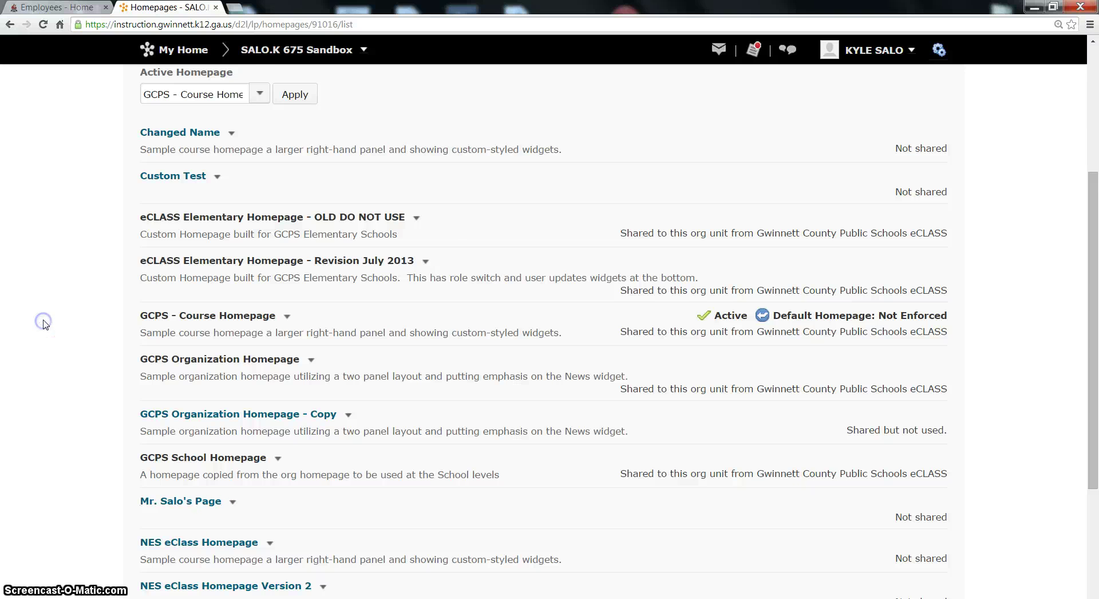
pyautogui.click(257, 93)
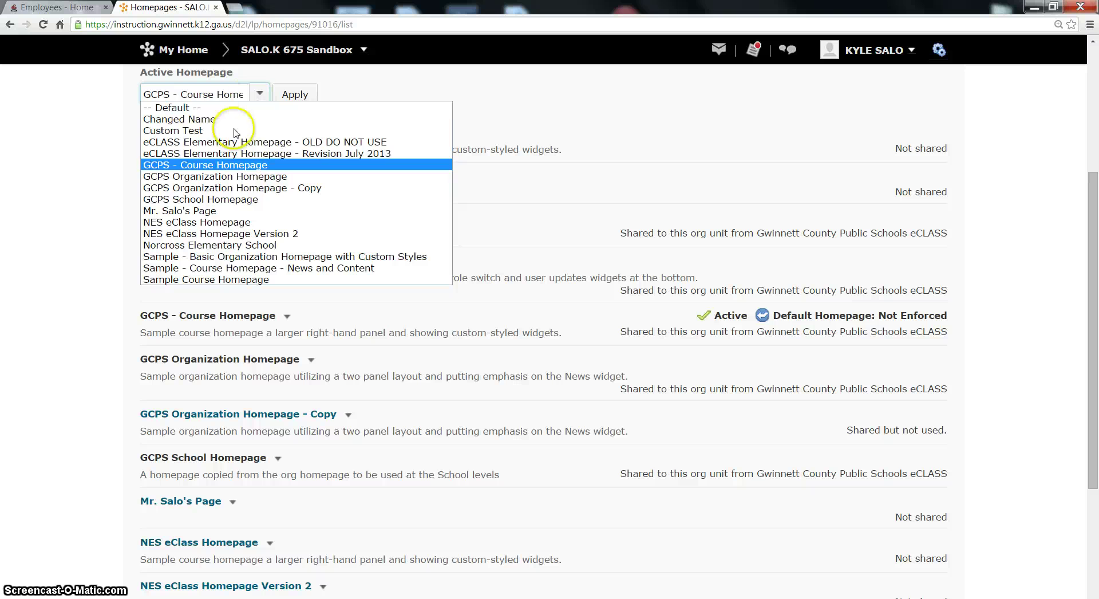
pyautogui.click(199, 211)
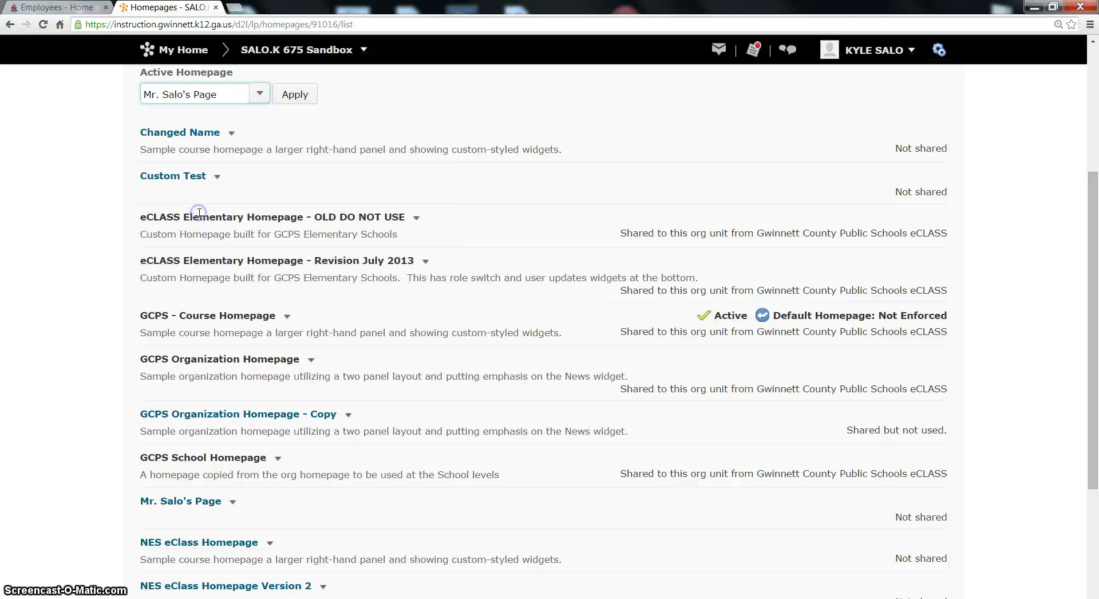
pyautogui.click(294, 95)
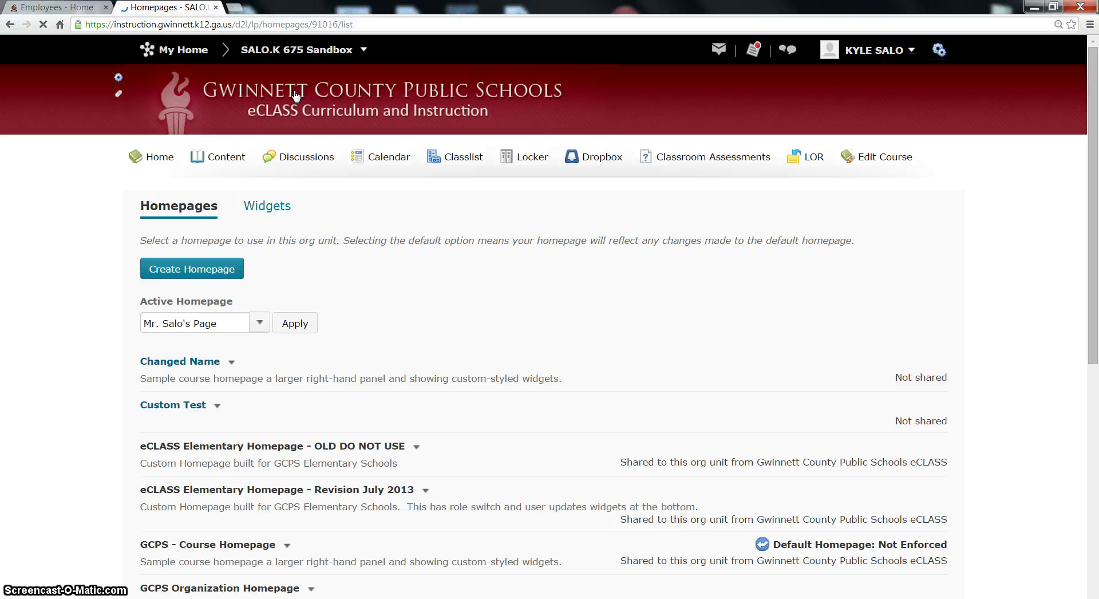
# Go to the course home and look over the widgets of the newly applied homepage.
pyautogui.click(172, 162)
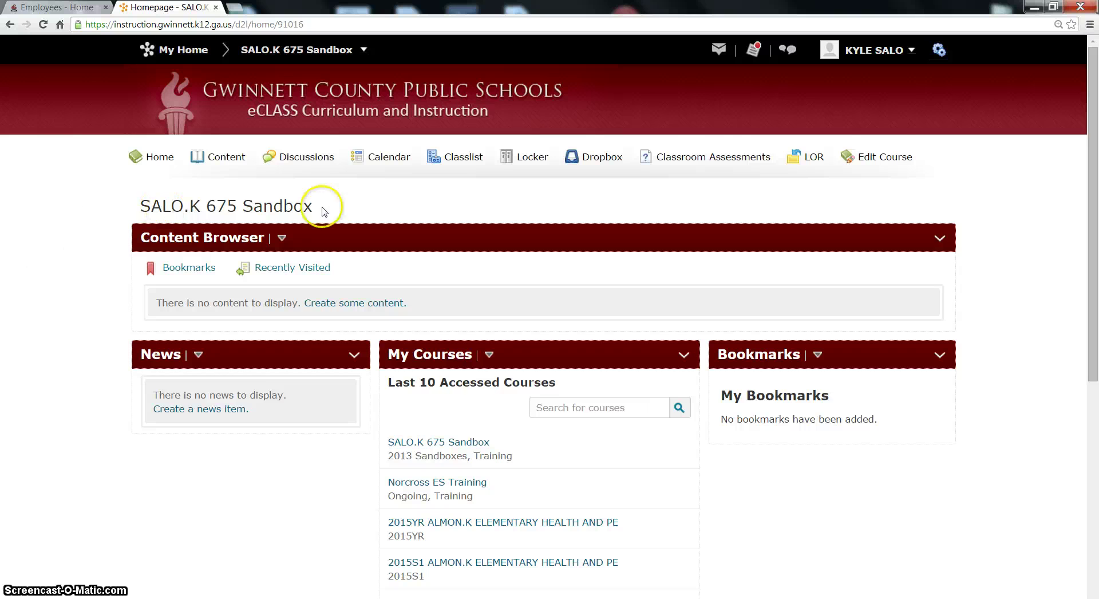
pyautogui.scroll(-2, 9, 247)
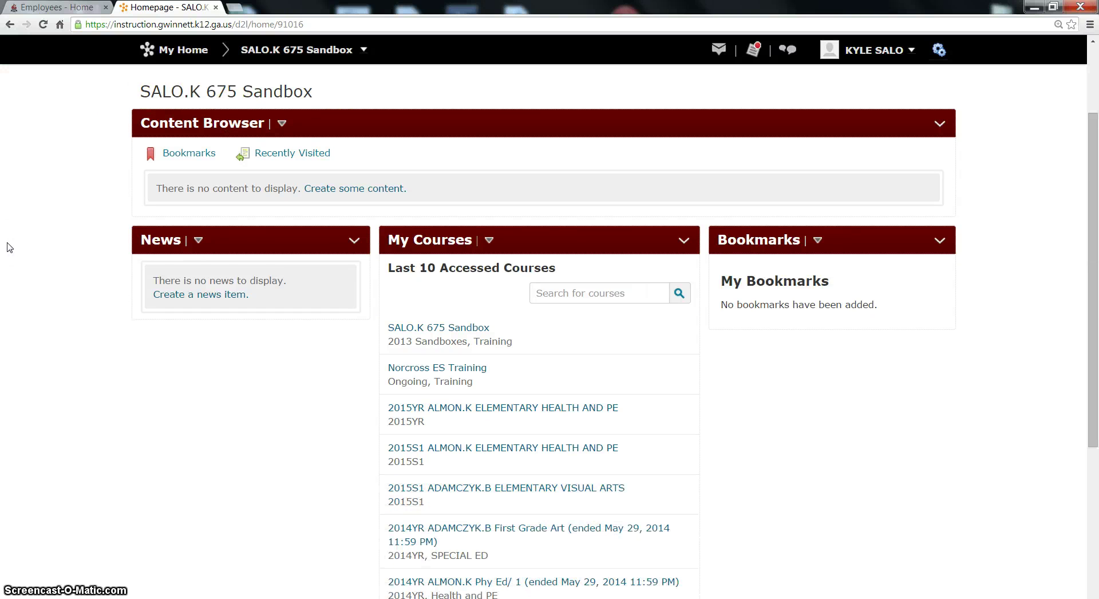